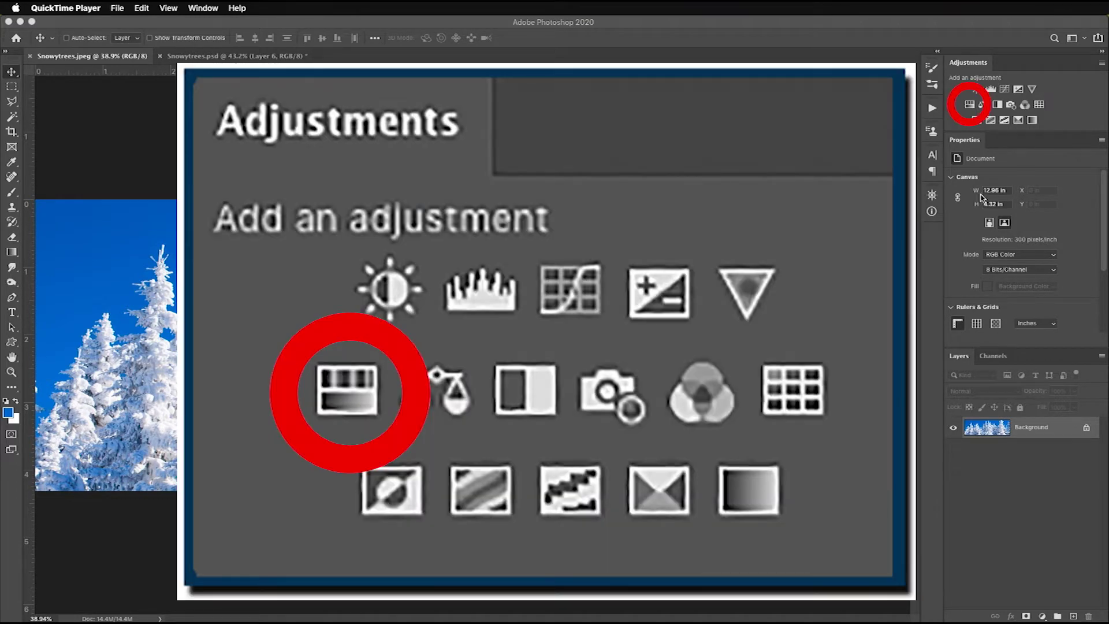
- Add a Hue/Saturation adjustment layer with Saturation at -100, then remove it again
click(970, 107)
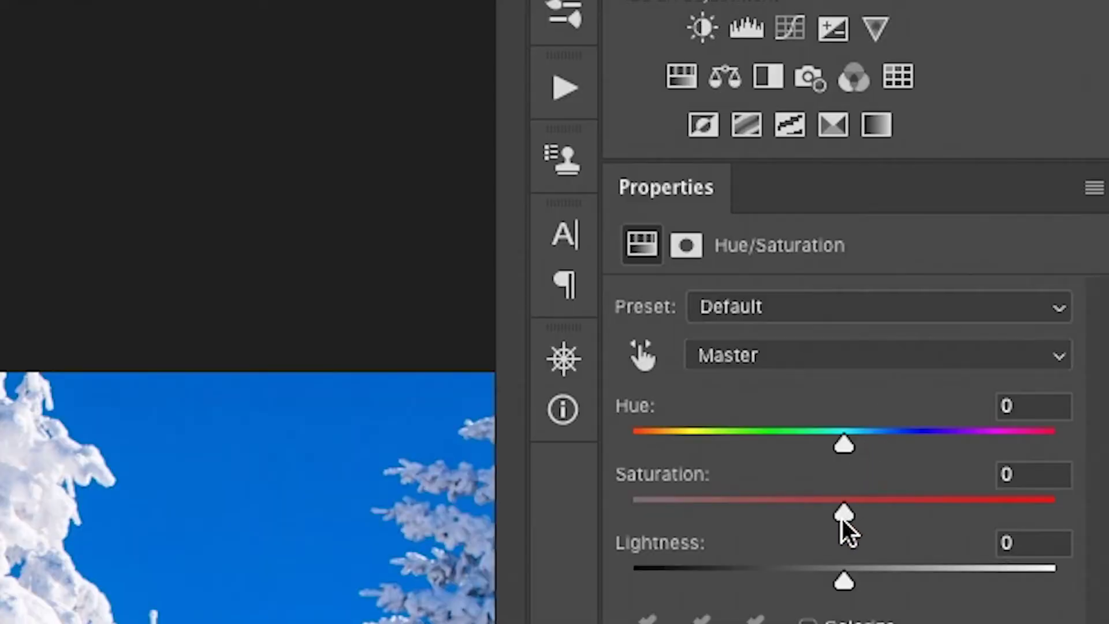
drag(844, 514, 458, 523)
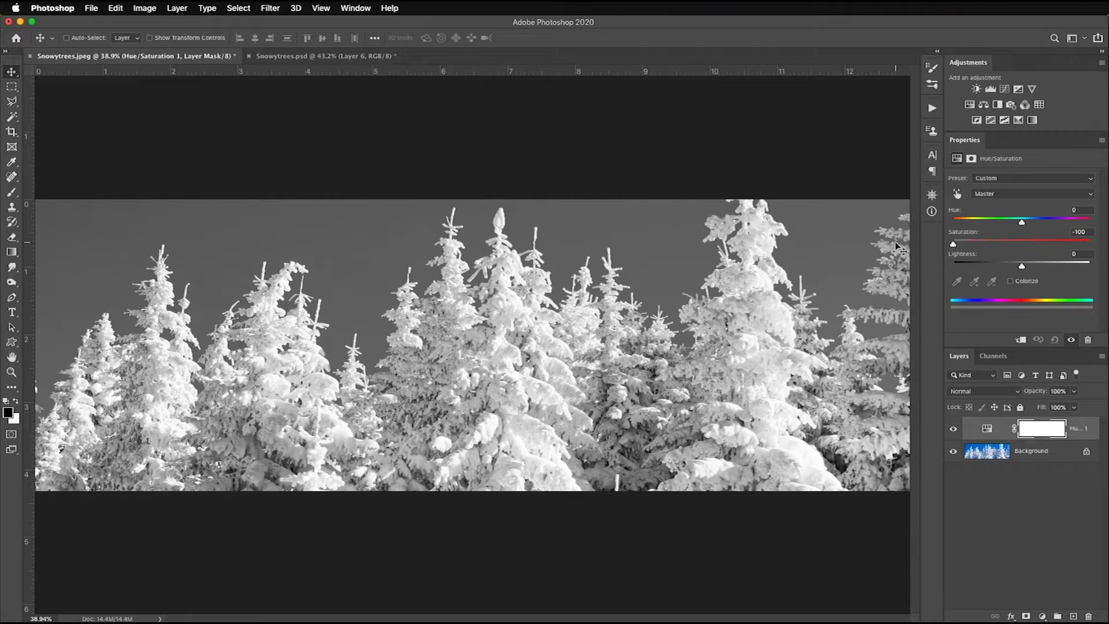
key(BackSpace)
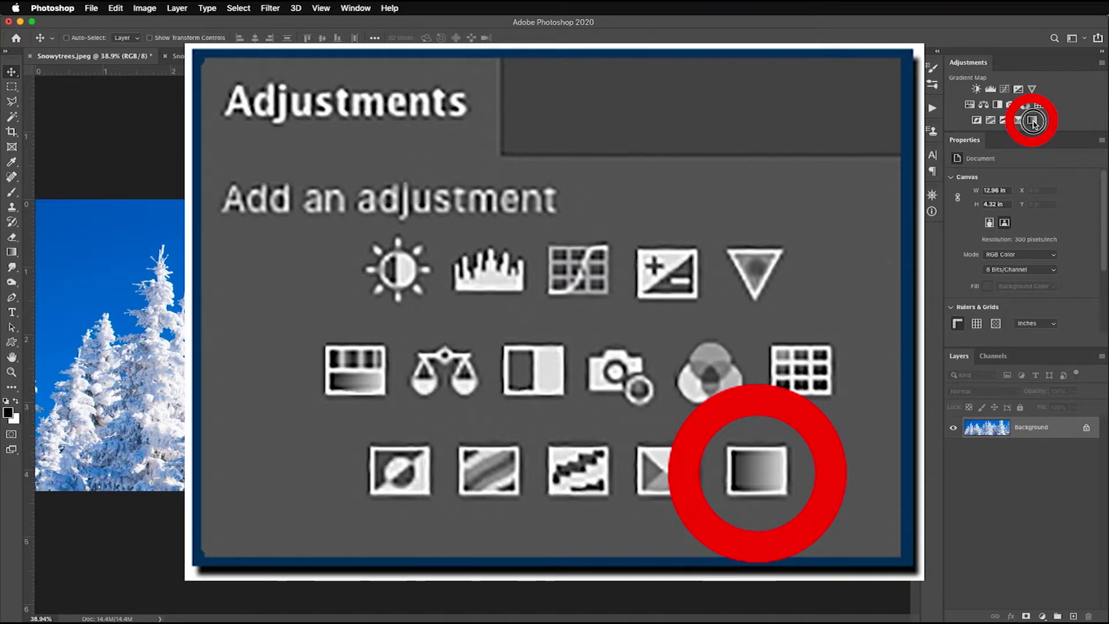
- Try a Gradient Map adjustment layer, then undo it
click(1033, 120)
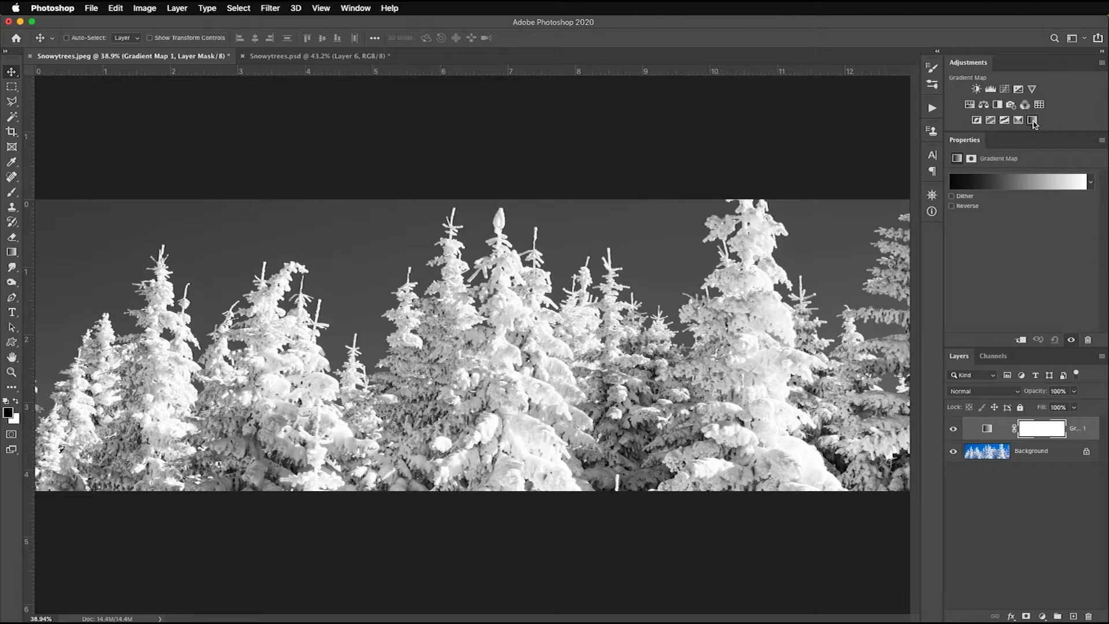
key(super+z)
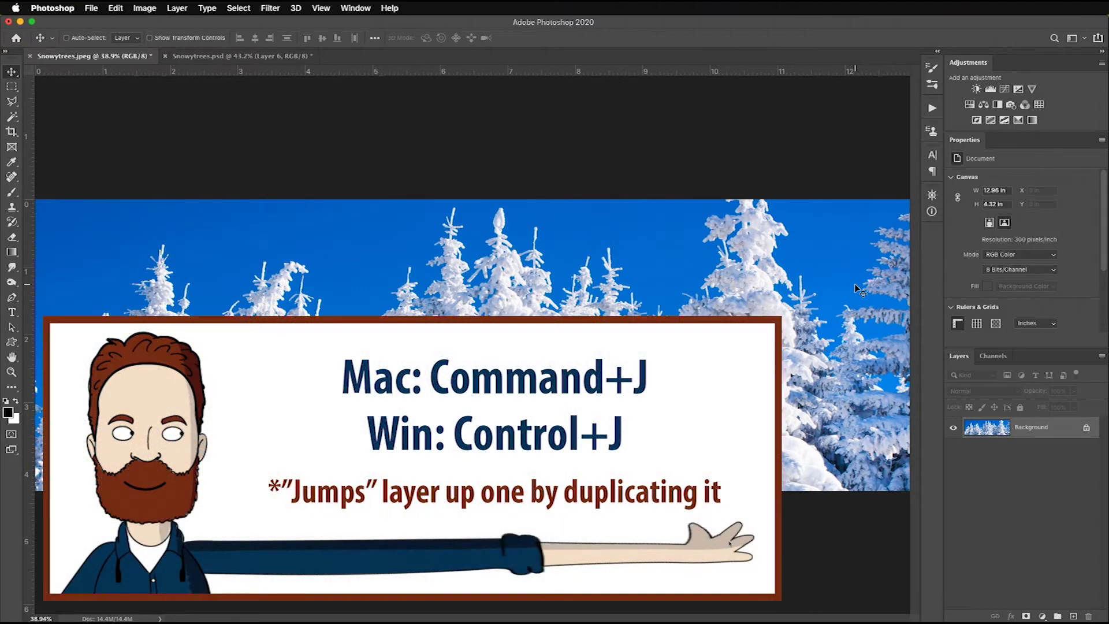
- Duplicate the Background layer as Layer 1
key(super+j)
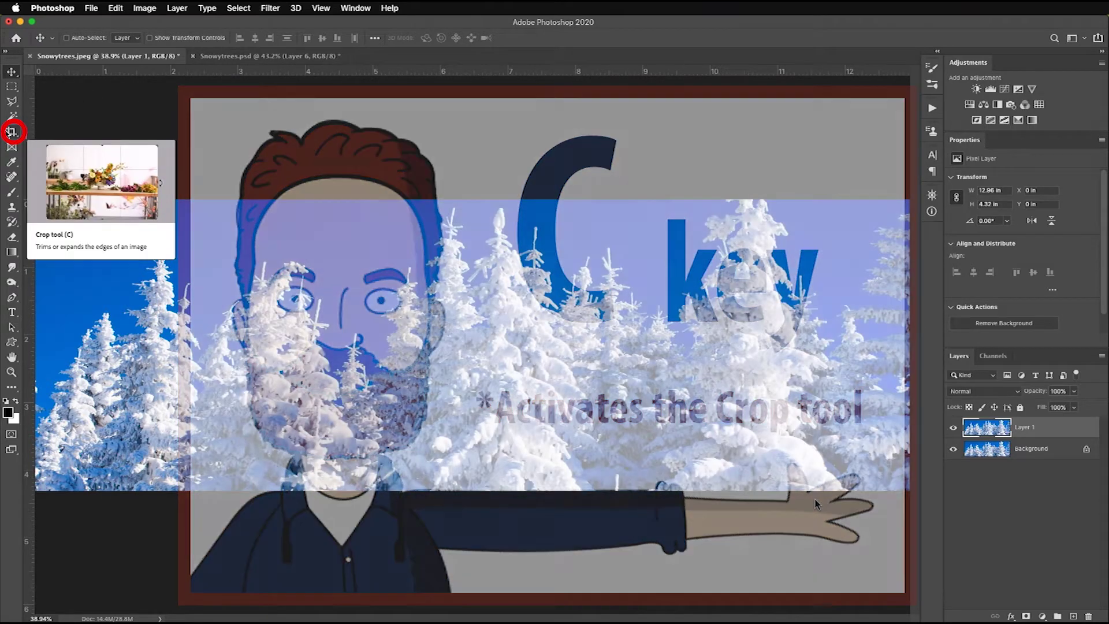
- Crop the canvas taller to add an empty strip above the treetops, and hide the Background layer
click(8, 132)
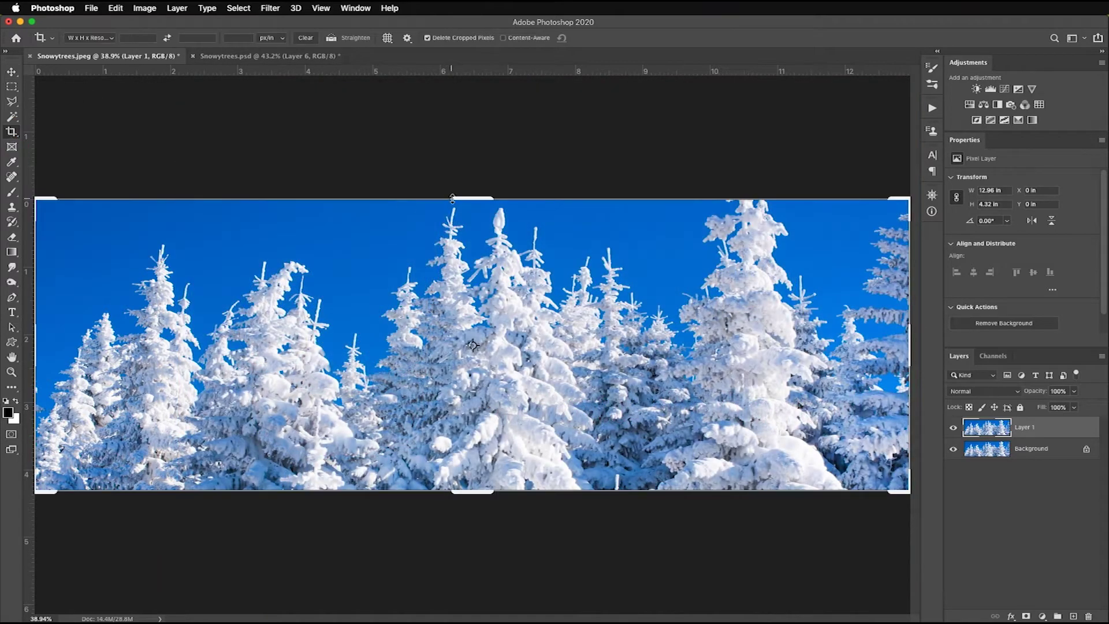
drag(467, 199, 469, 153)
key(Return)
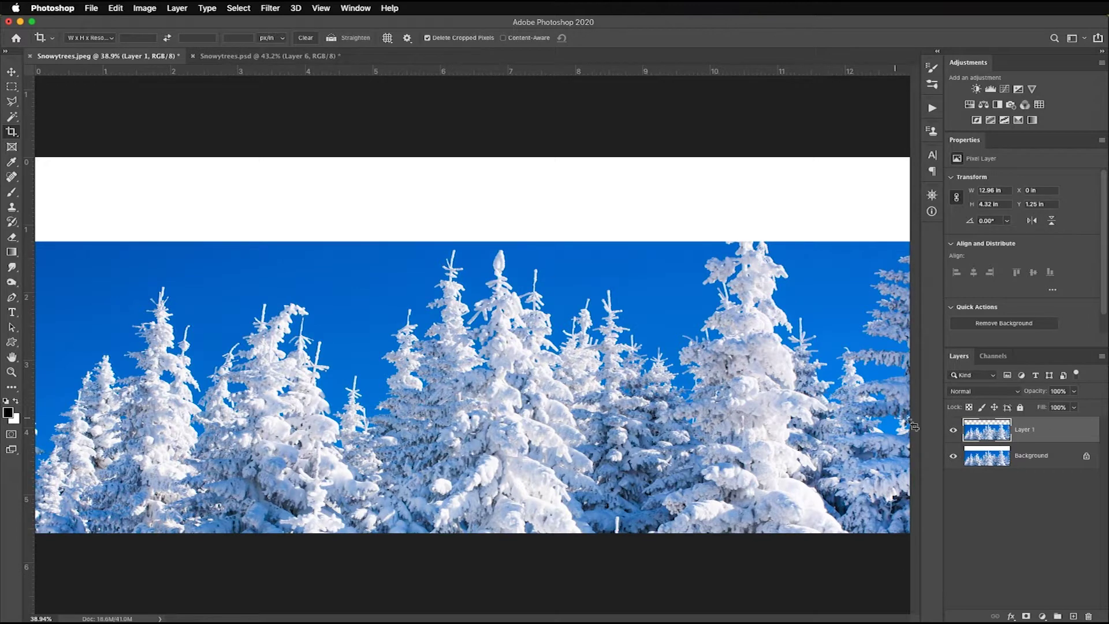
click(954, 461)
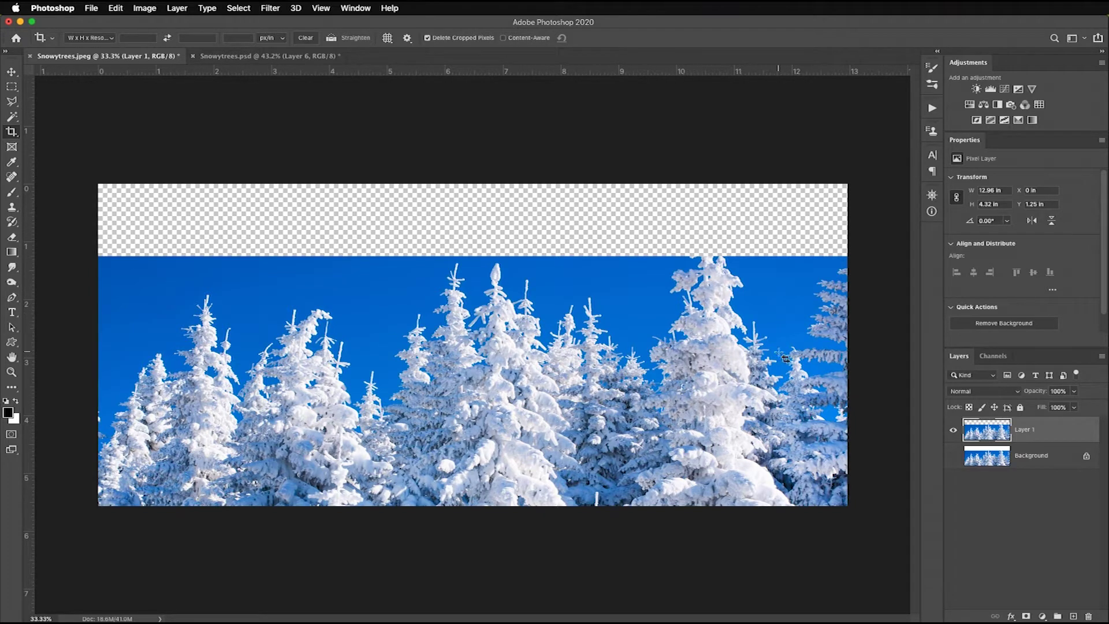
- Marquee the empty top strip and sample the sky blue as the foreground colour
key(m)
mouse_move(98, 184)
mouse_down()
mouse_move(136, 217)
mouse_move(862, 254)
mouse_up()
key(b)
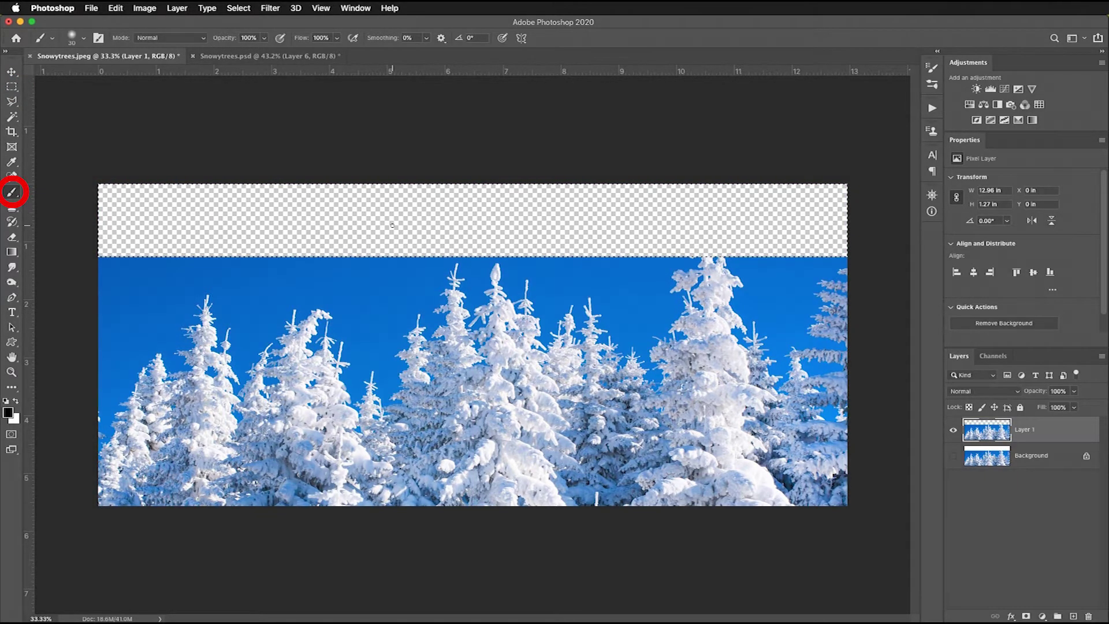
scroll(386, 295, up, 2)
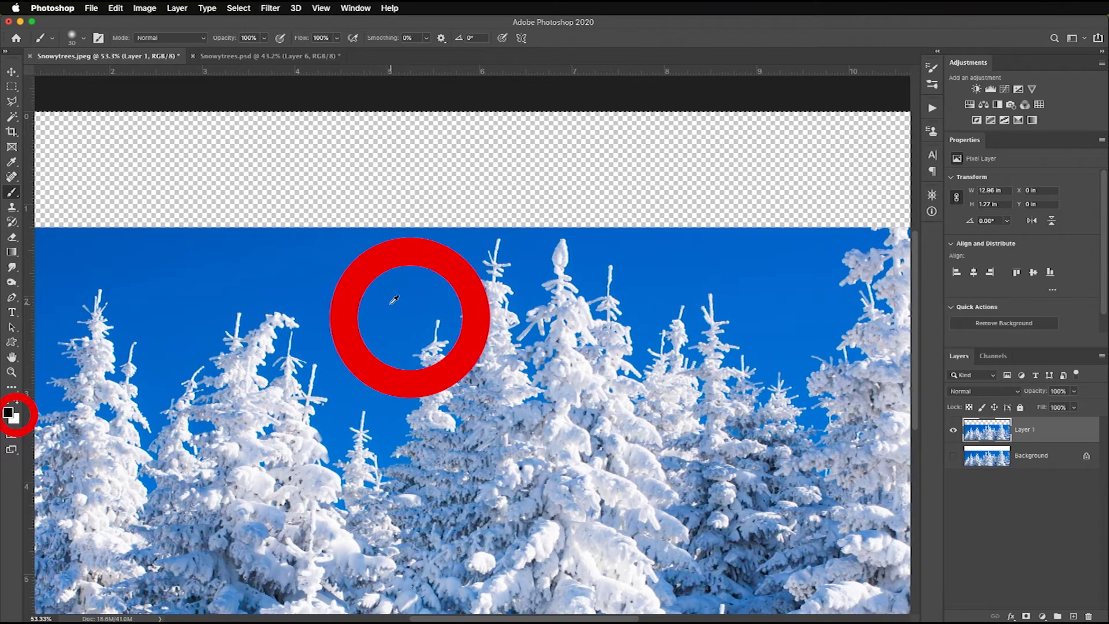
alt+click(419, 305)
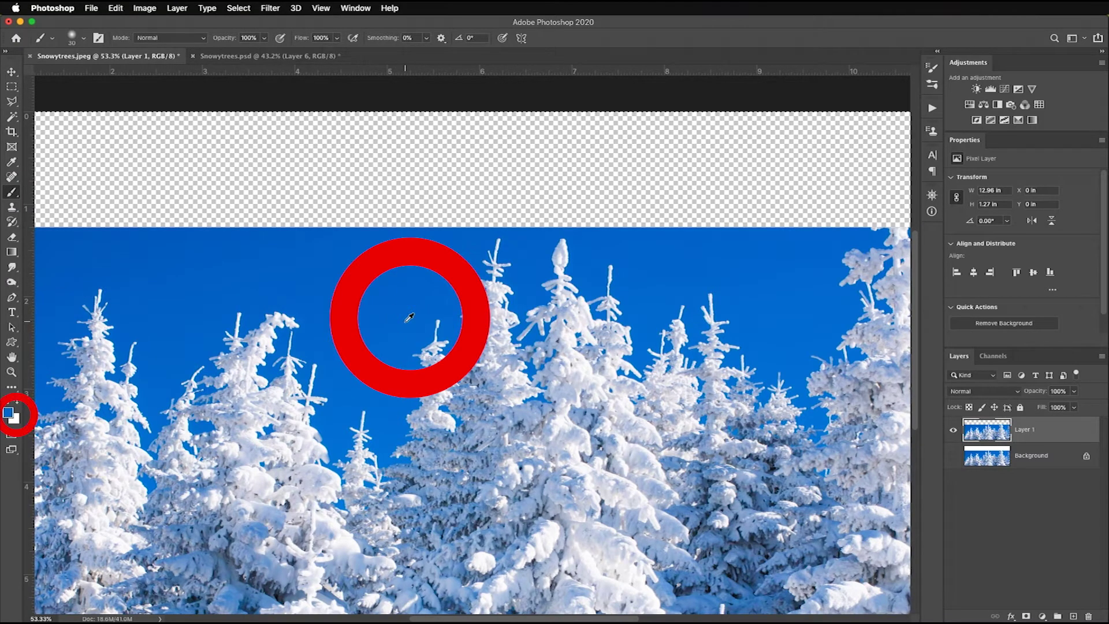
key(super+0)
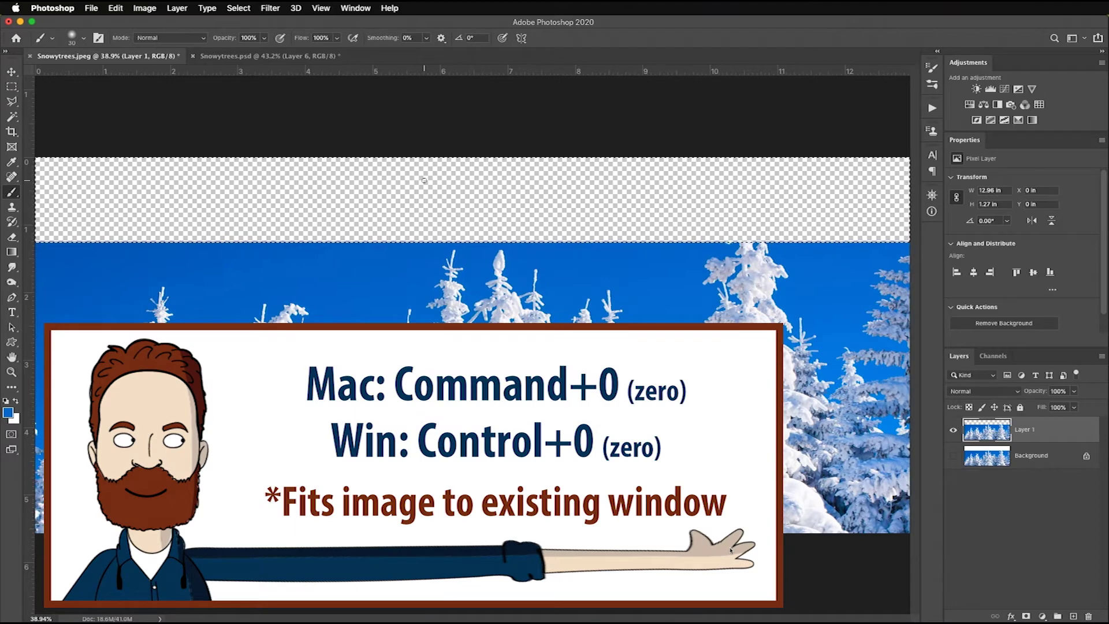
key(shift+BackSpace)
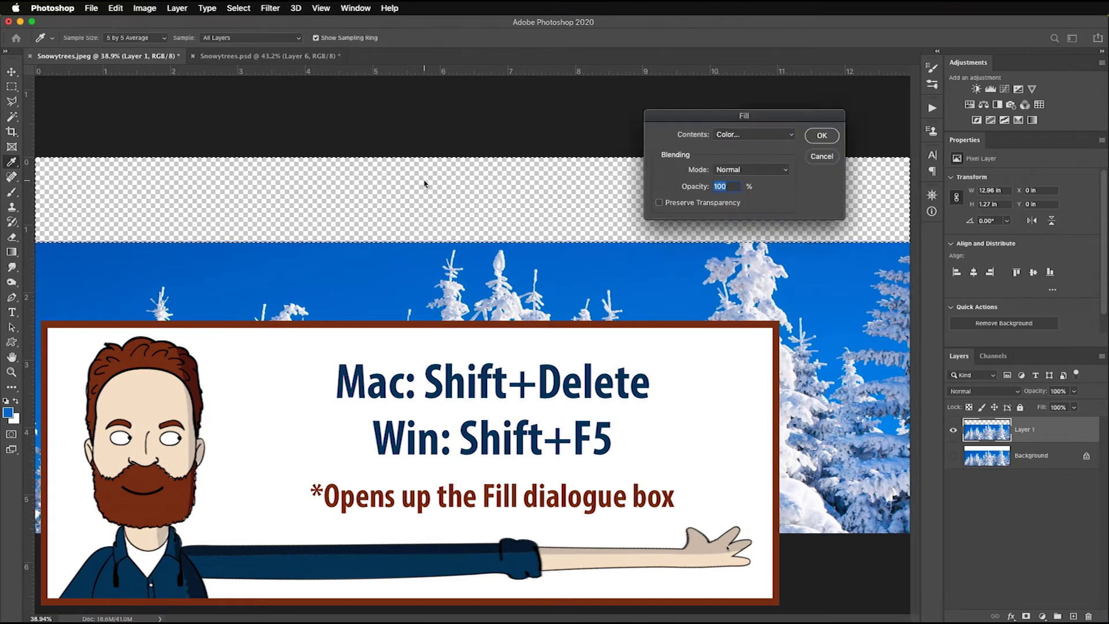
- Fill the selected strip with the foreground sky blue
click(763, 134)
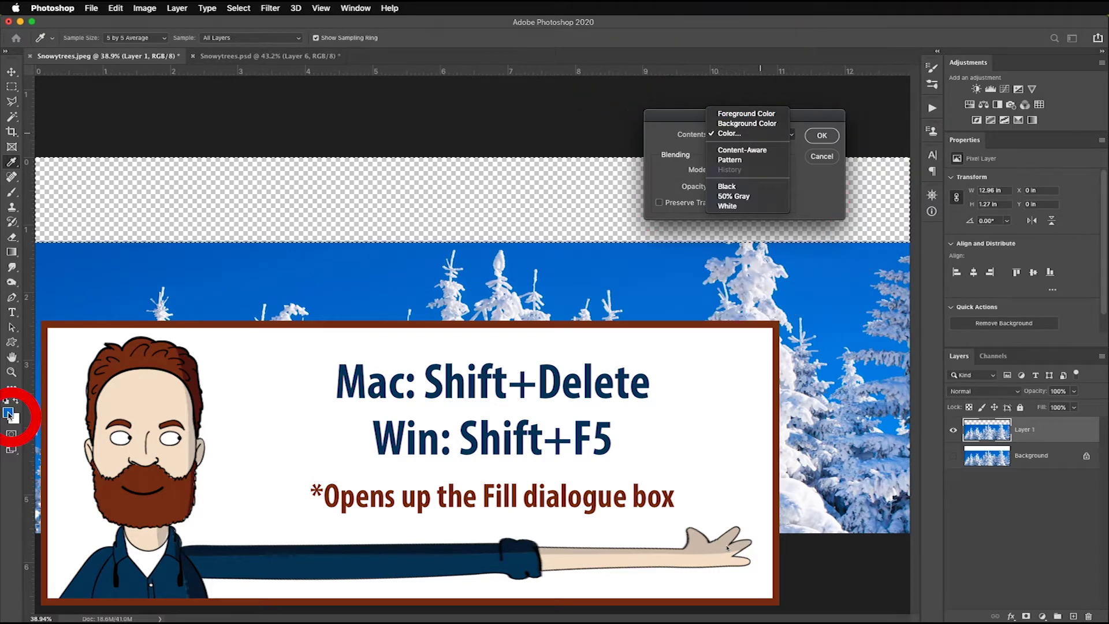
click(746, 113)
click(822, 136)
key(b)
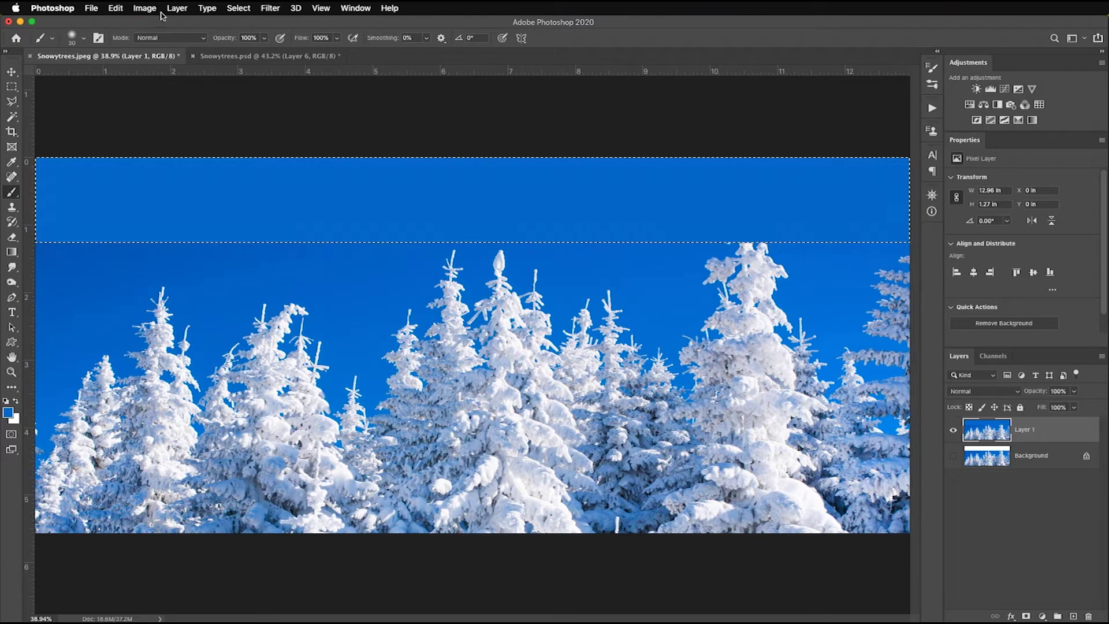
- Deselect, undo the blue fill and zoom out to see the whole canvas
click(239, 8)
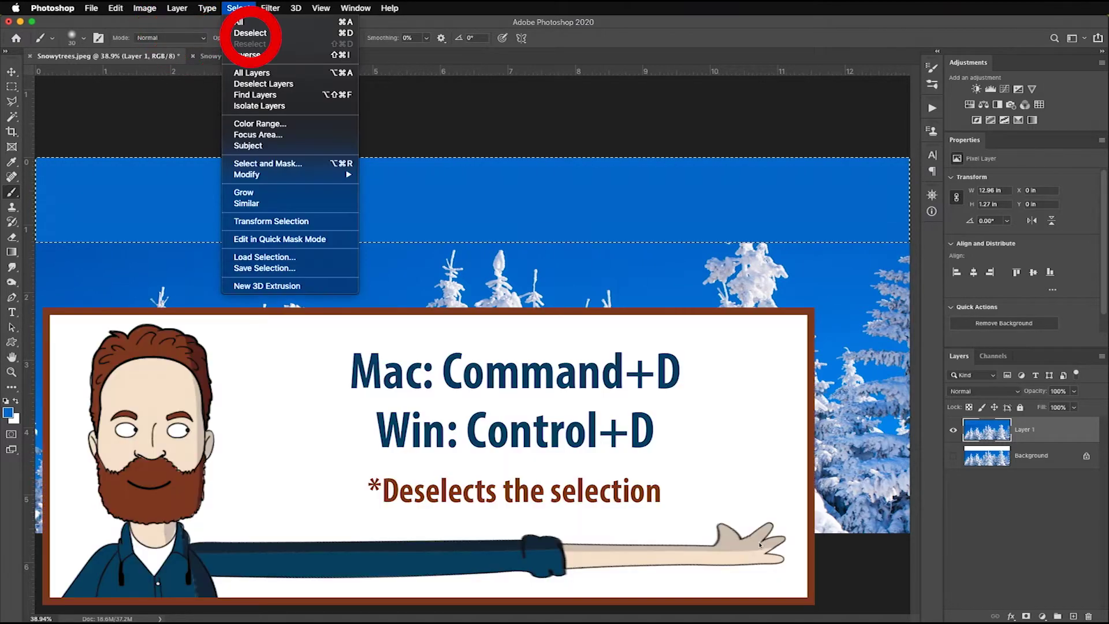
click(251, 33)
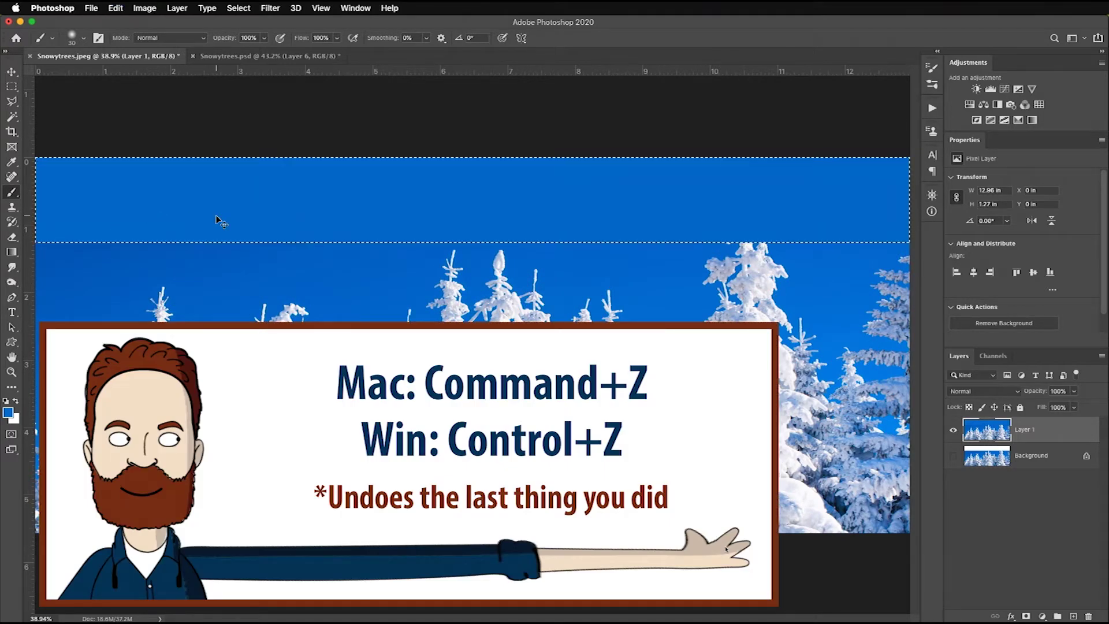
key(super+z)
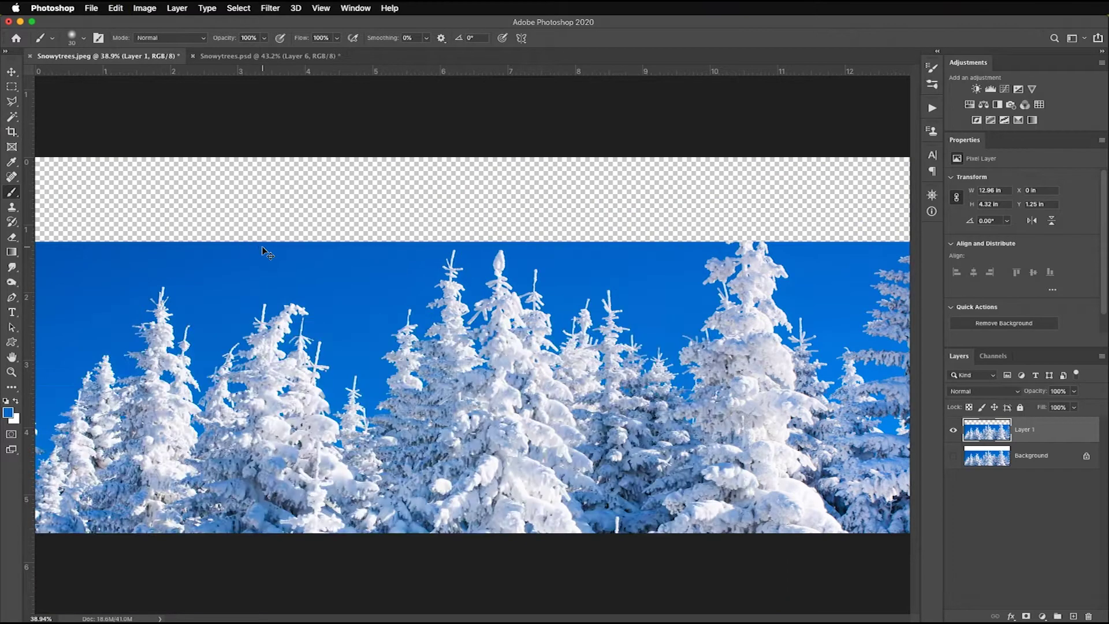
key(super+minus)
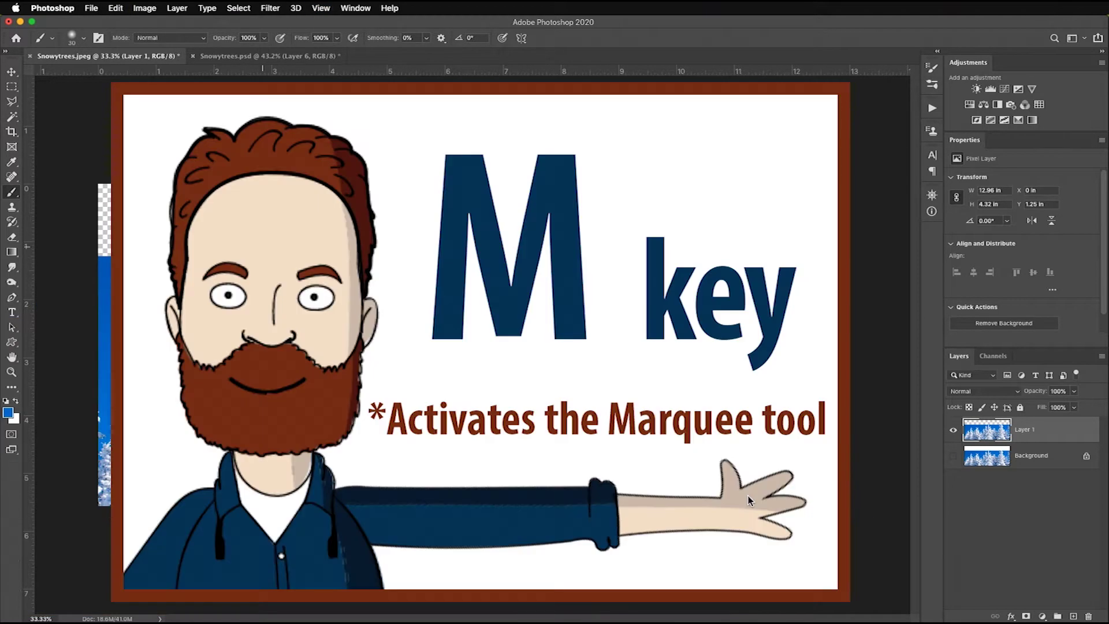
key(m)
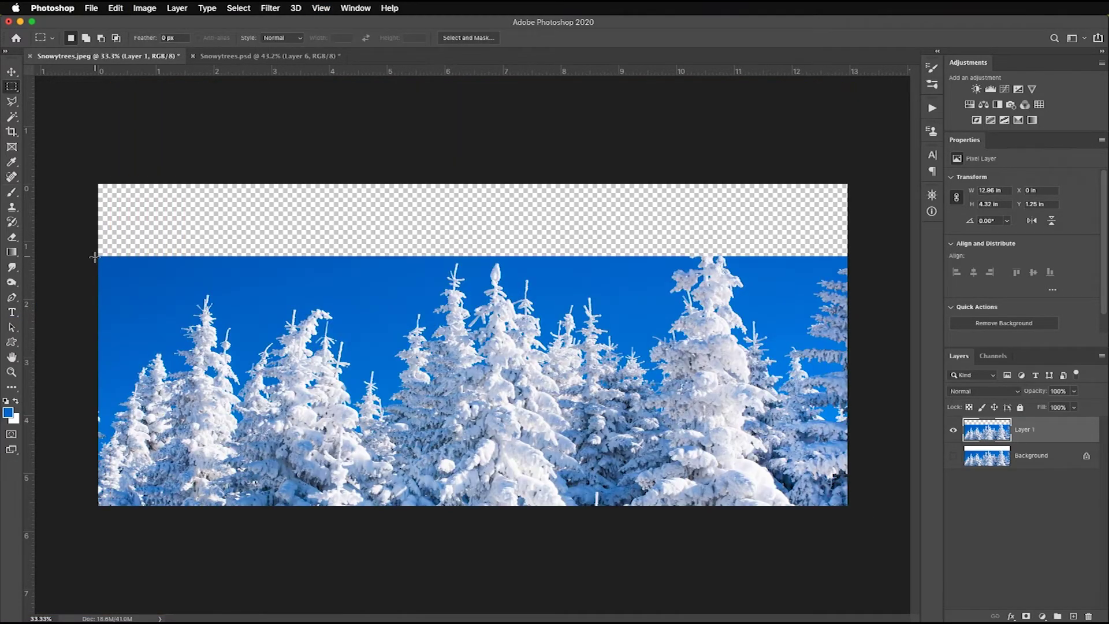
- Copy a thin band of sky and treetop tips onto a new Layer 2, briefly hiding Layer 1 to check it
drag(96, 257, 972, 322)
key(super+j)
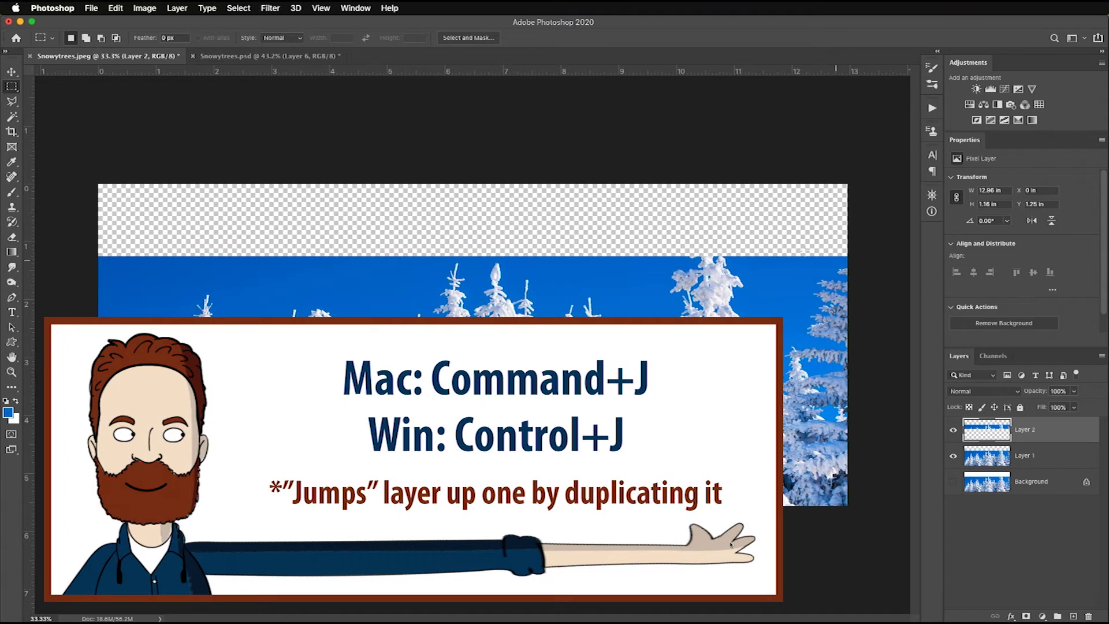
click(954, 457)
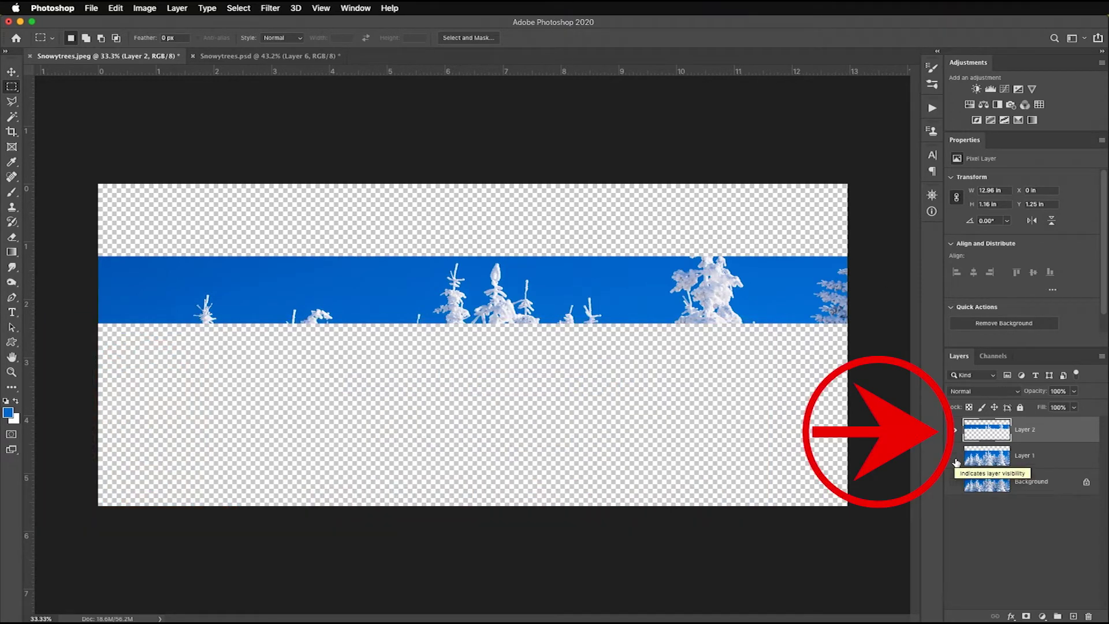
click(955, 458)
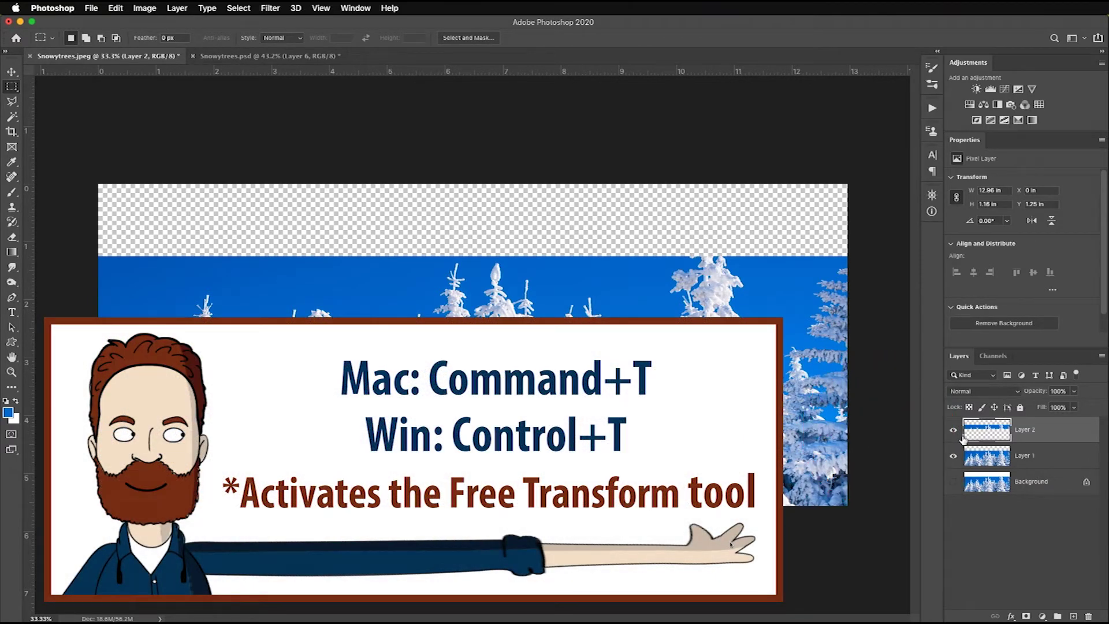
- Flip Layer 2 vertically with Free Transform and move it up into the empty top strip
click(116, 8)
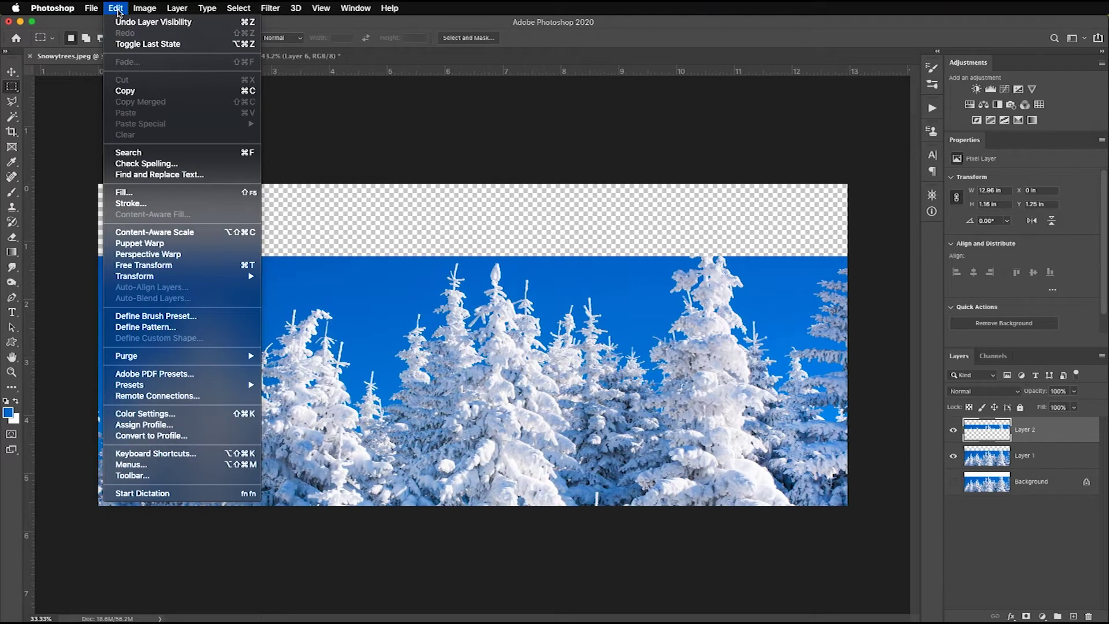
mouse_move(172, 278)
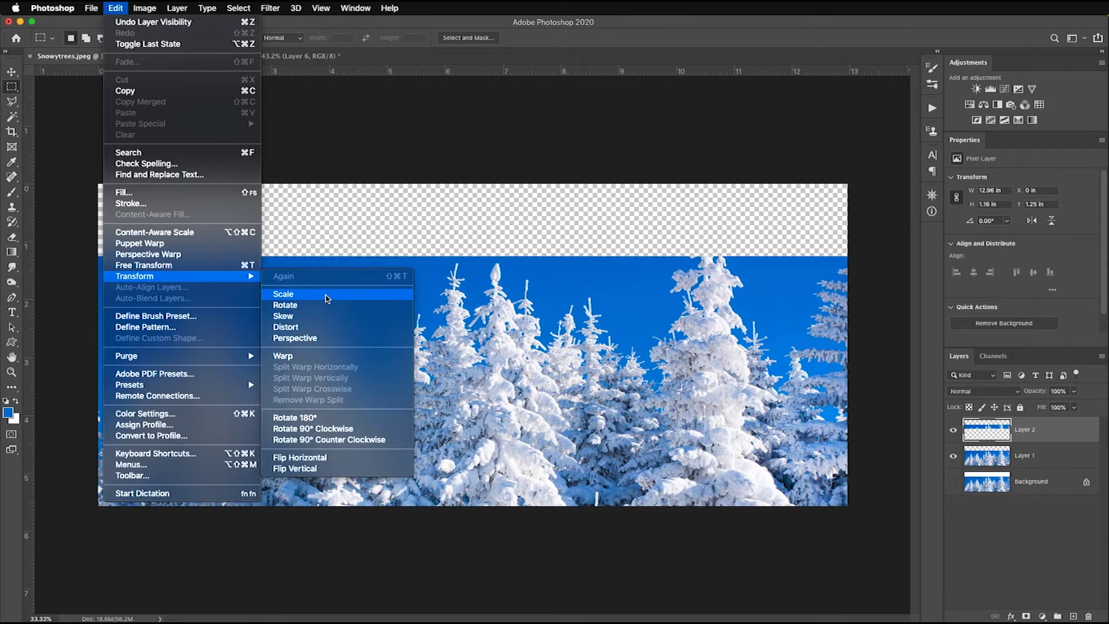
click(250, 269)
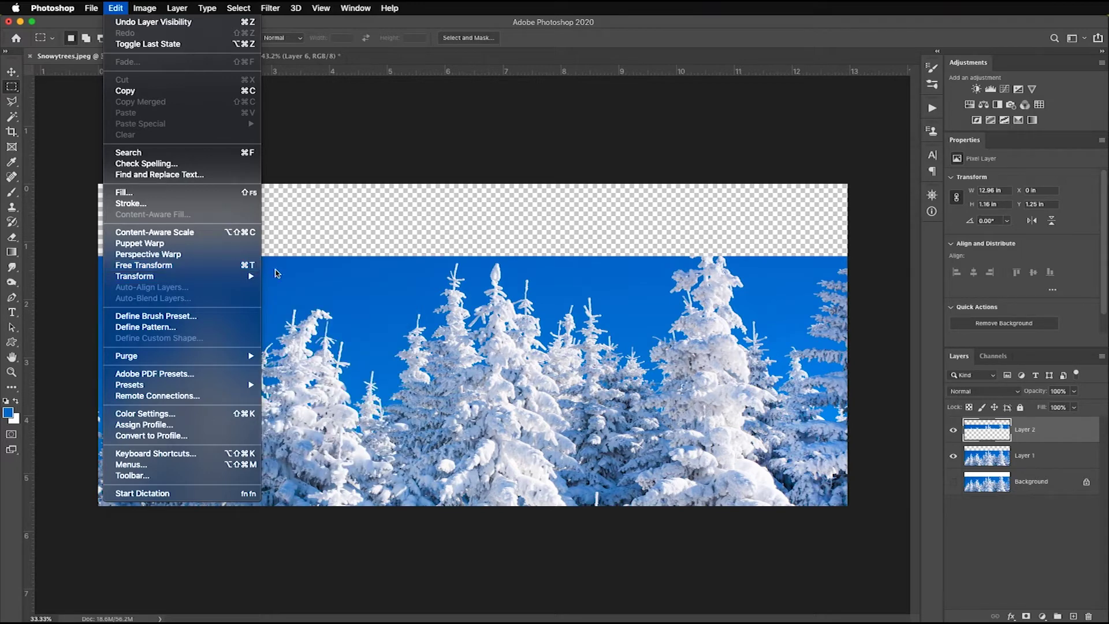
right_click(377, 280)
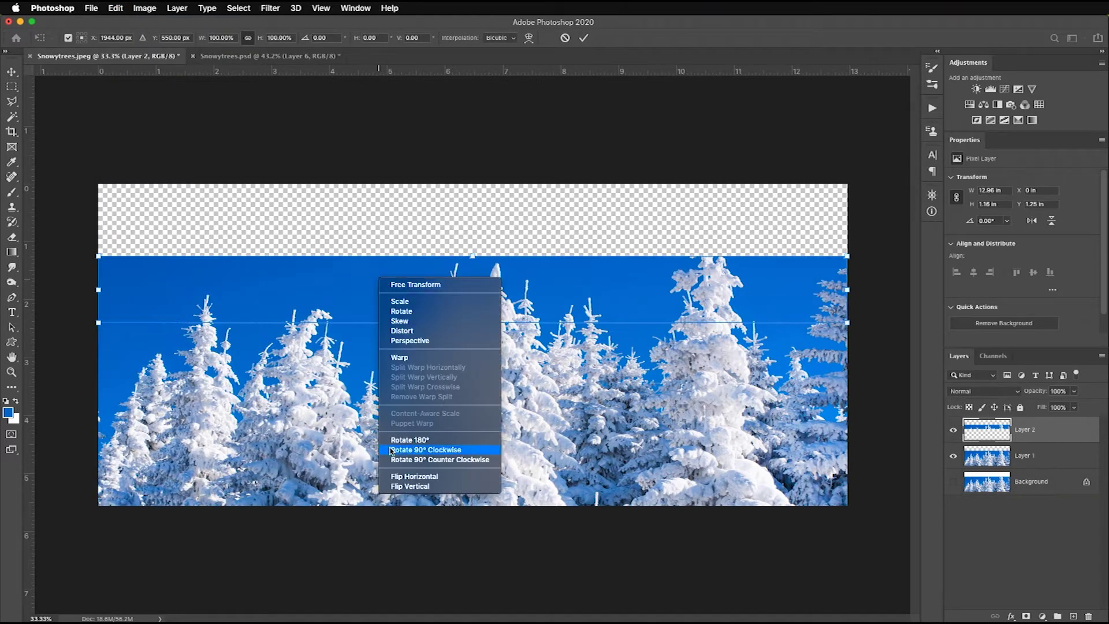
click(410, 486)
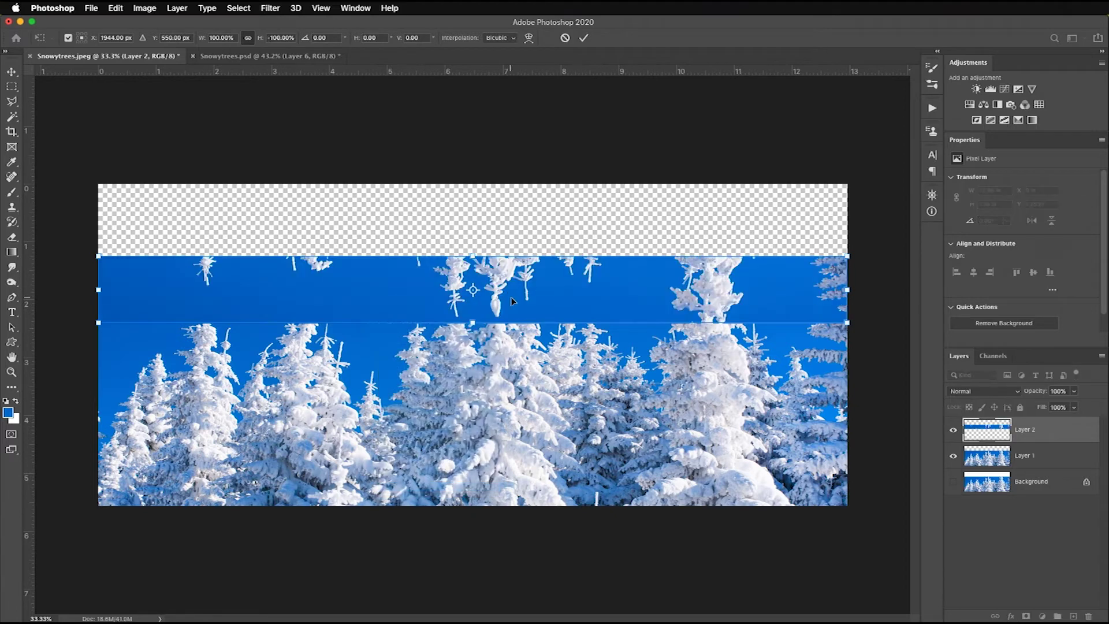
drag(510, 297, 511, 279)
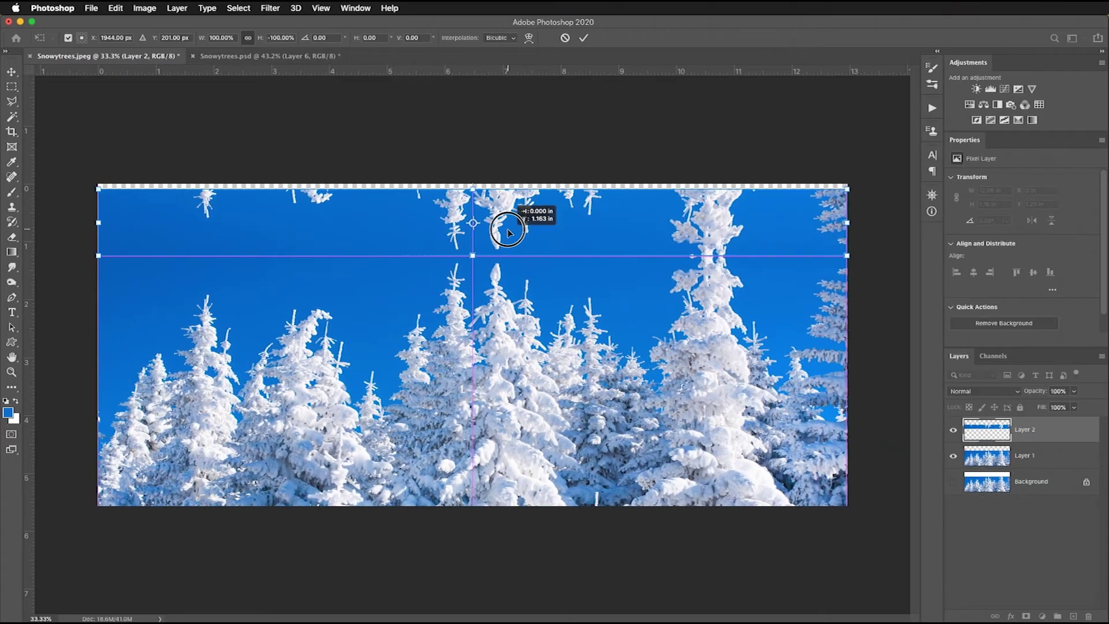
drag(507, 232, 508, 231)
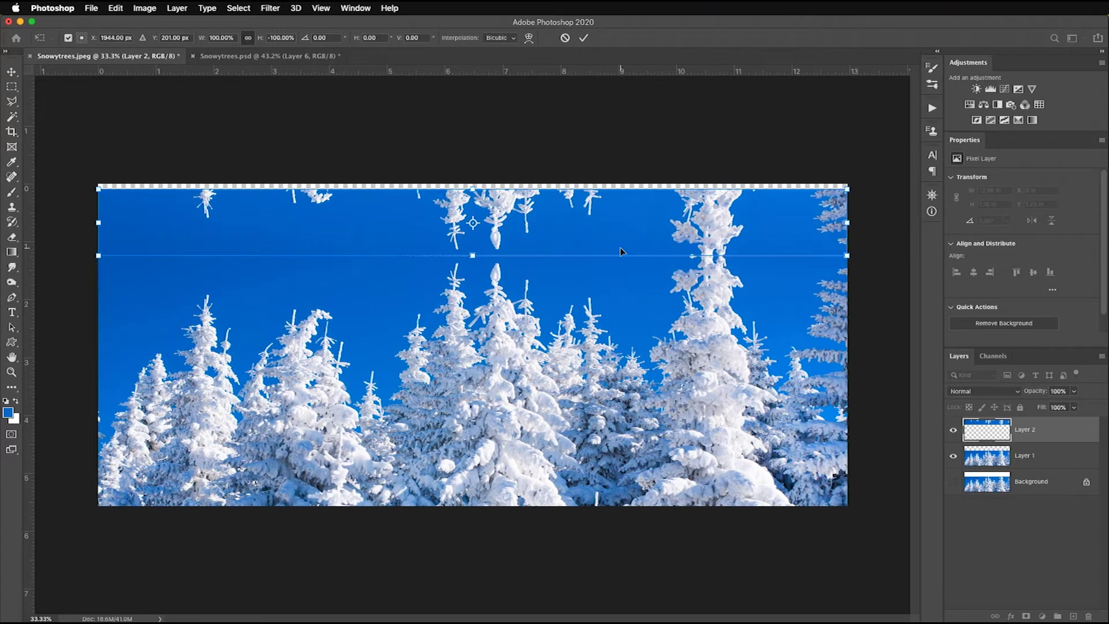
- Commit the flip, then stretch Layer 2 upward to about 120% height to reach the canvas top
key(Return)
key(m)
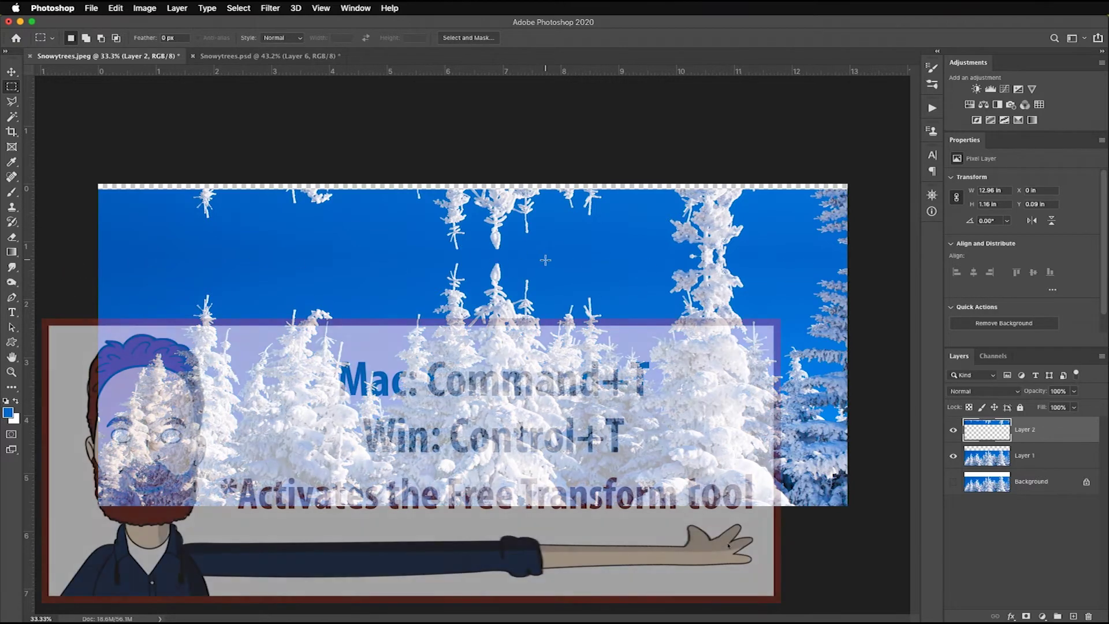
key(super+t)
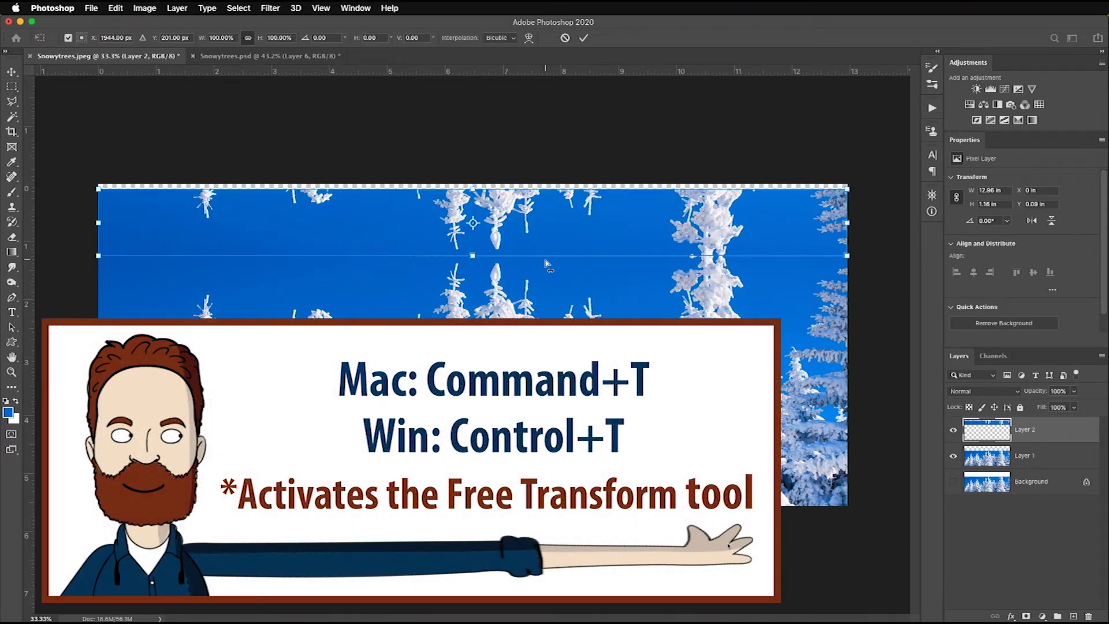
drag(472, 187, 473, 179)
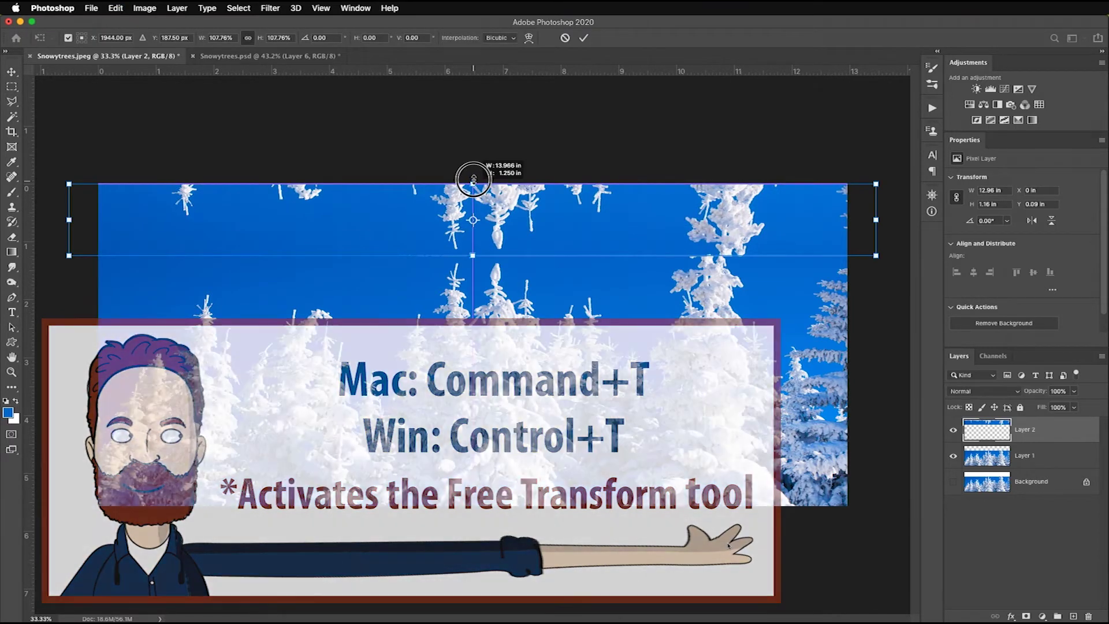
drag(472, 184, 473, 183)
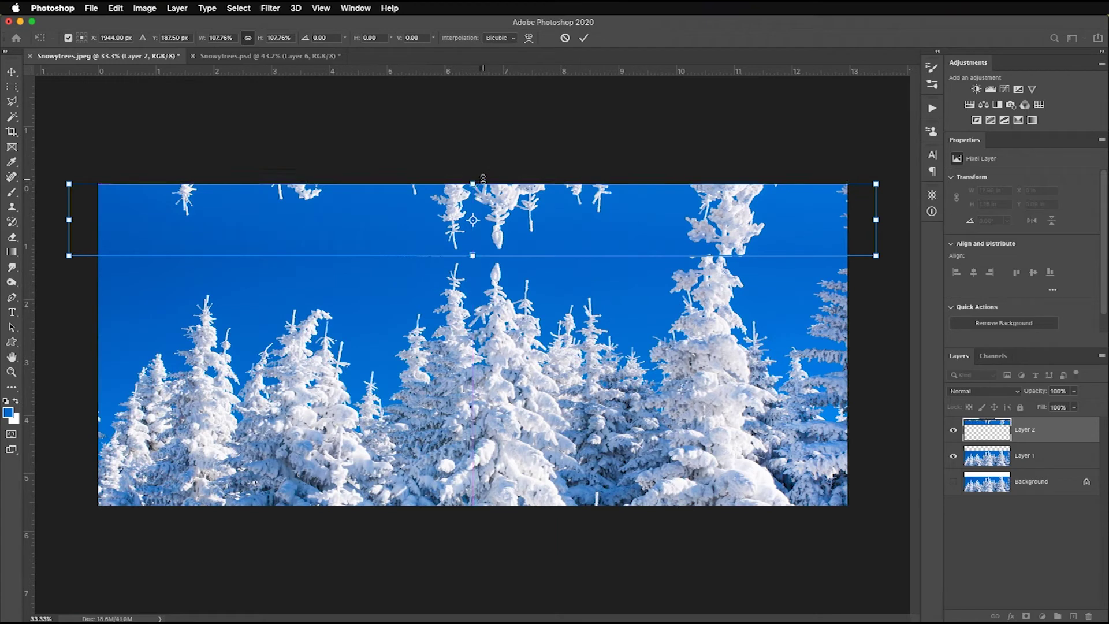
key(super+z)
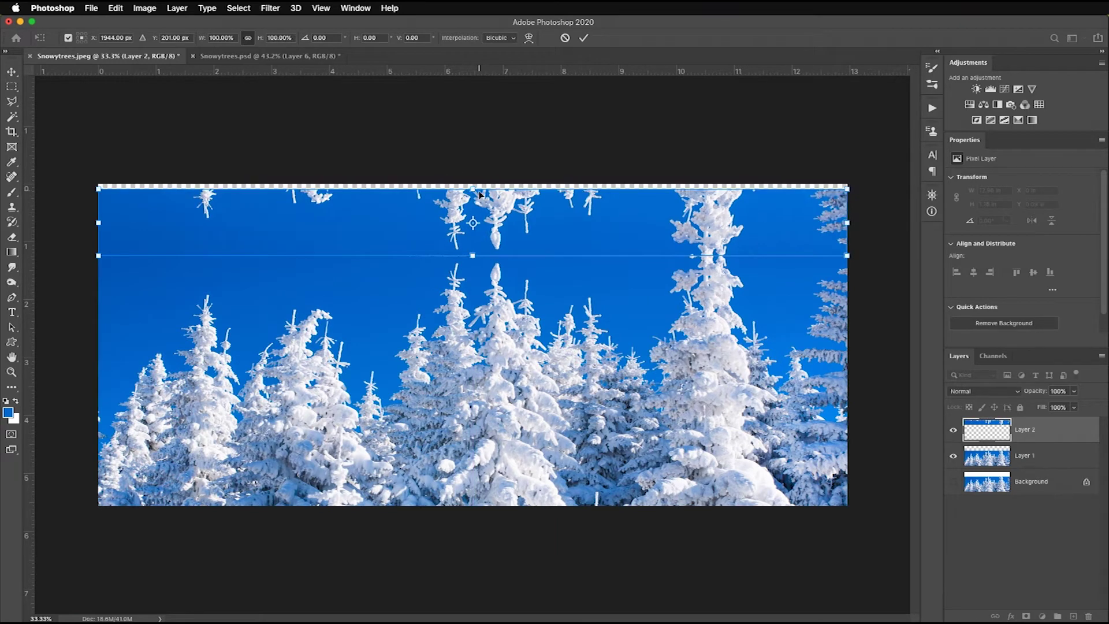
drag(473, 188, 474, 175)
key(Return)
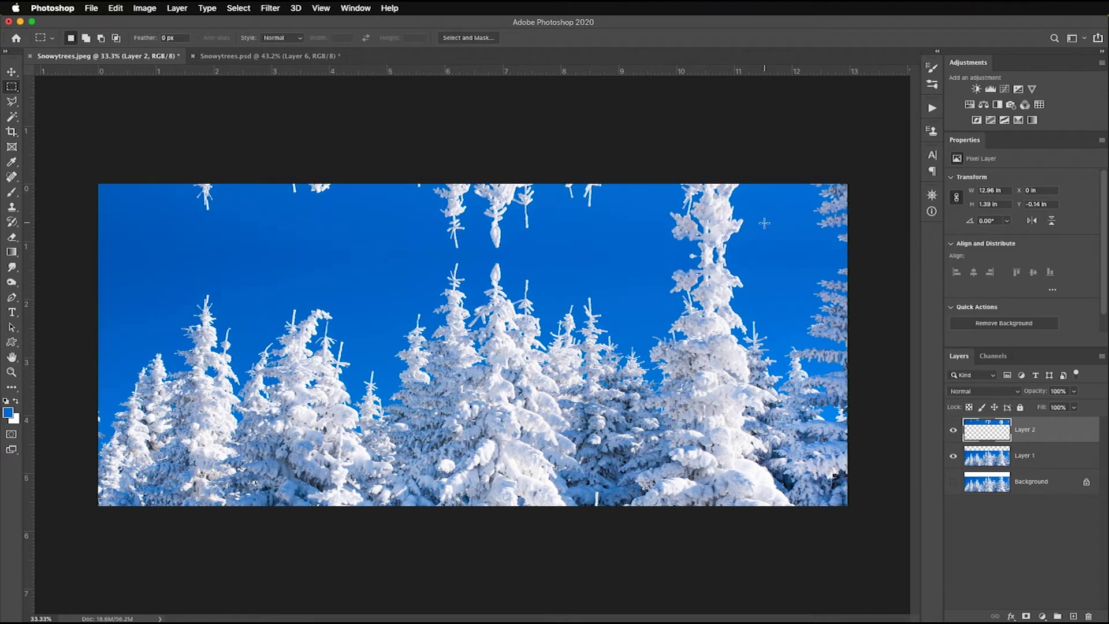
- Heal away the hanging snow clumps in the upper sky with the Spot Healing Brush
click(11, 178)
mouse_move(212, 210)
mouse_down()
mouse_move(198, 186)
mouse_move(213, 203)
mouse_up()
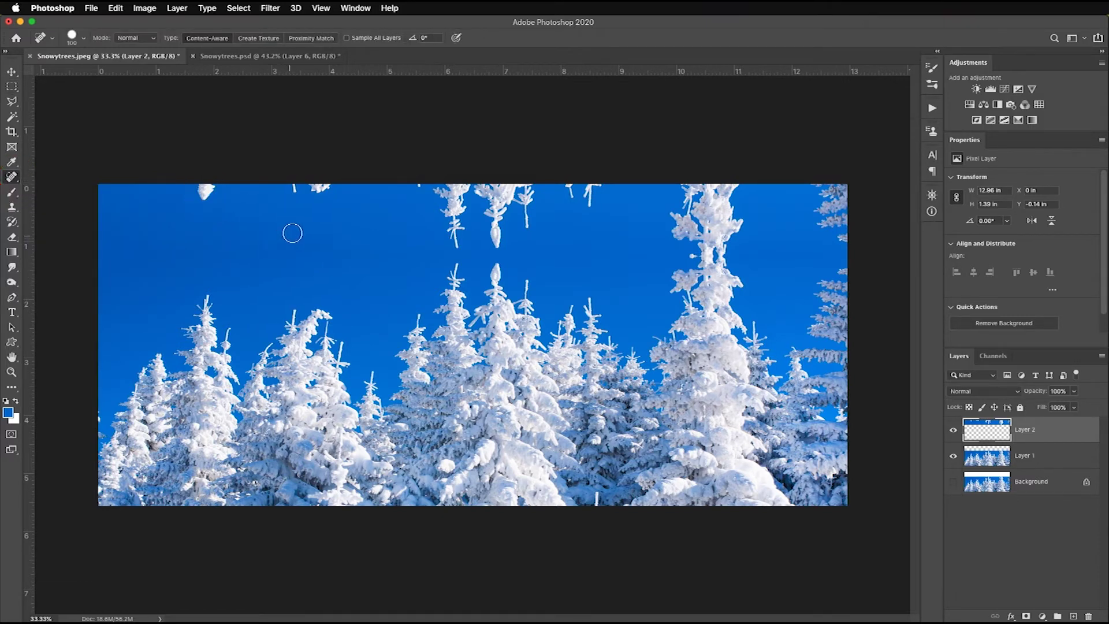
drag(319, 198, 342, 196)
mouse_move(211, 198)
mouse_down()
mouse_move(185, 198)
mouse_move(214, 203)
mouse_up()
drag(455, 231, 451, 214)
mouse_move(523, 208)
mouse_down()
mouse_move(507, 205)
mouse_move(509, 222)
mouse_up()
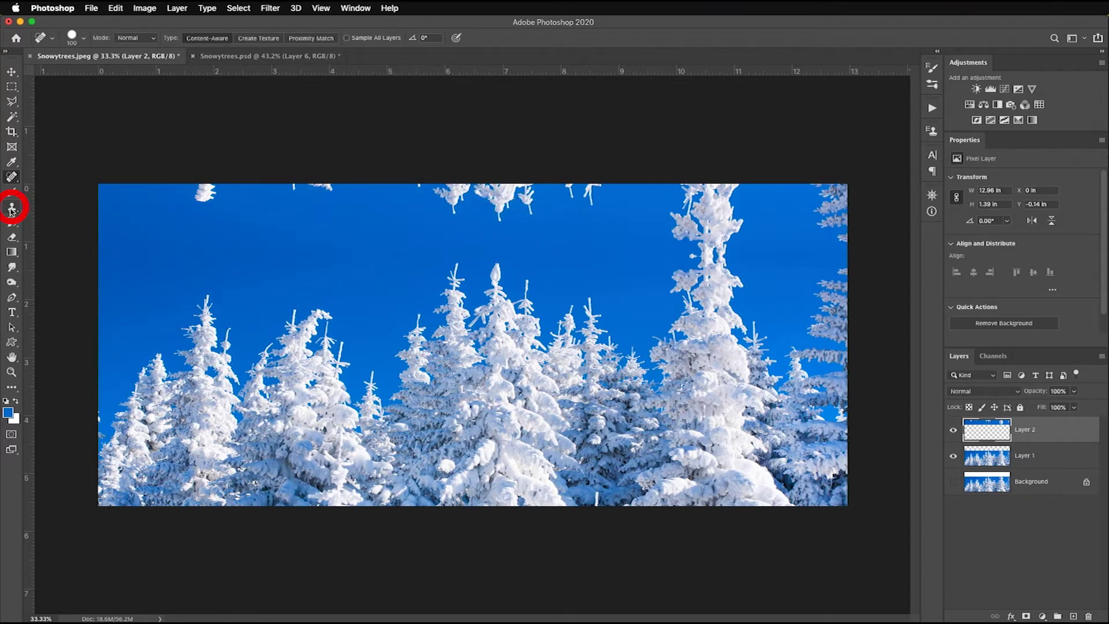
key(s)
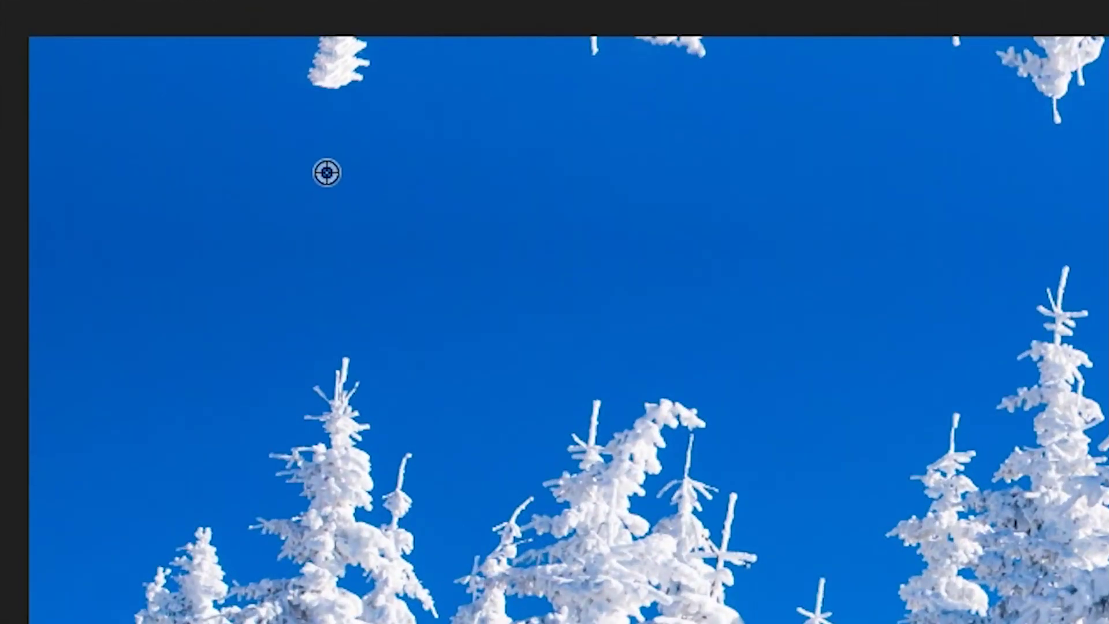
- Clone sky over the snowy branch tips along the top edge, undoing one bad stroke
alt+click(327, 173)
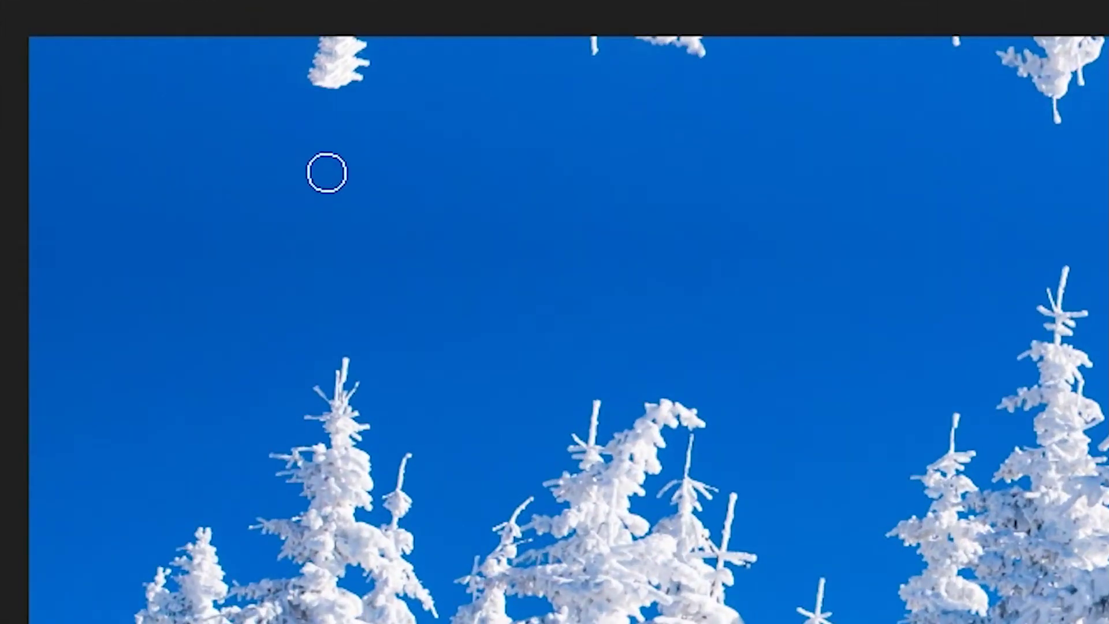
mouse_move(324, 115)
mouse_down()
mouse_move(333, 85)
mouse_move(393, 84)
mouse_move(351, 57)
mouse_move(321, 61)
mouse_up()
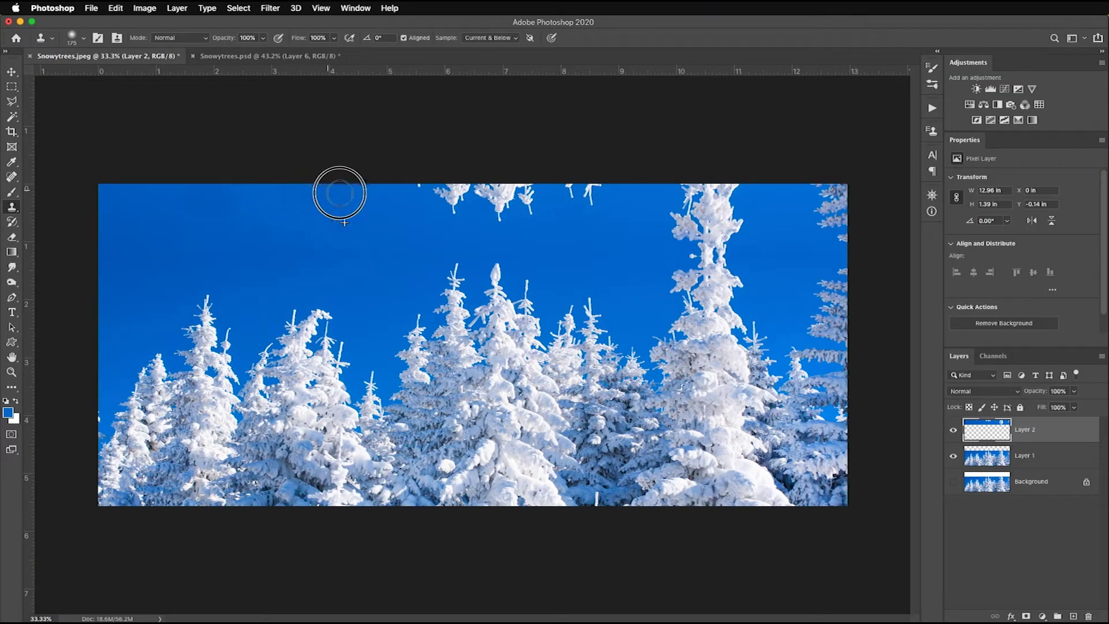
mouse_move(340, 192)
mouse_down()
mouse_move(435, 193)
mouse_move(494, 217)
mouse_move(496, 193)
mouse_move(494, 225)
mouse_up()
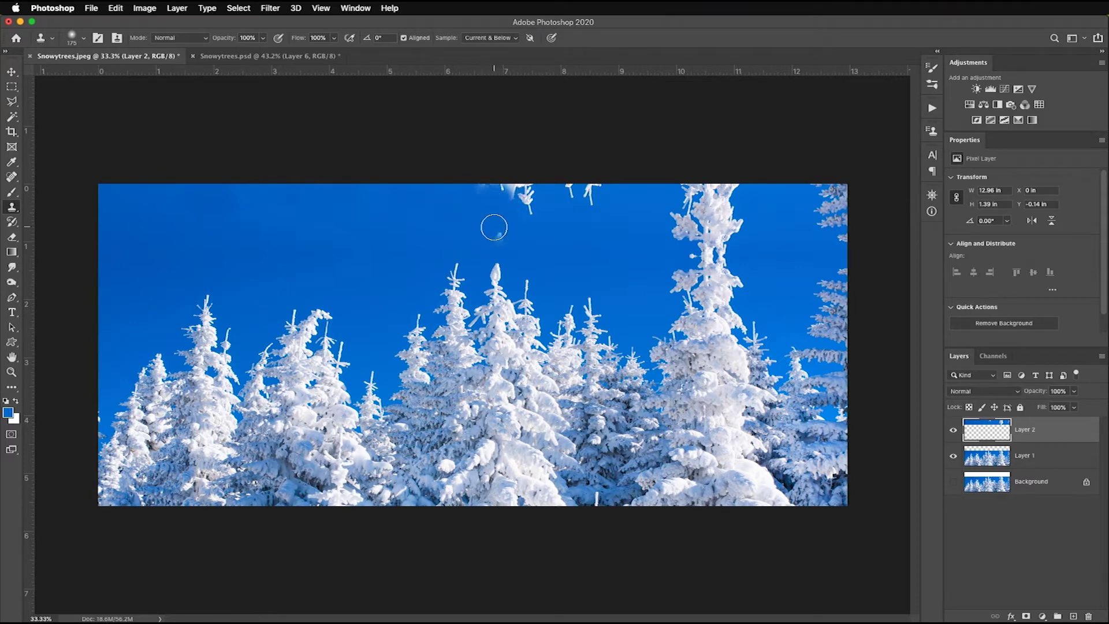
key(super+z)
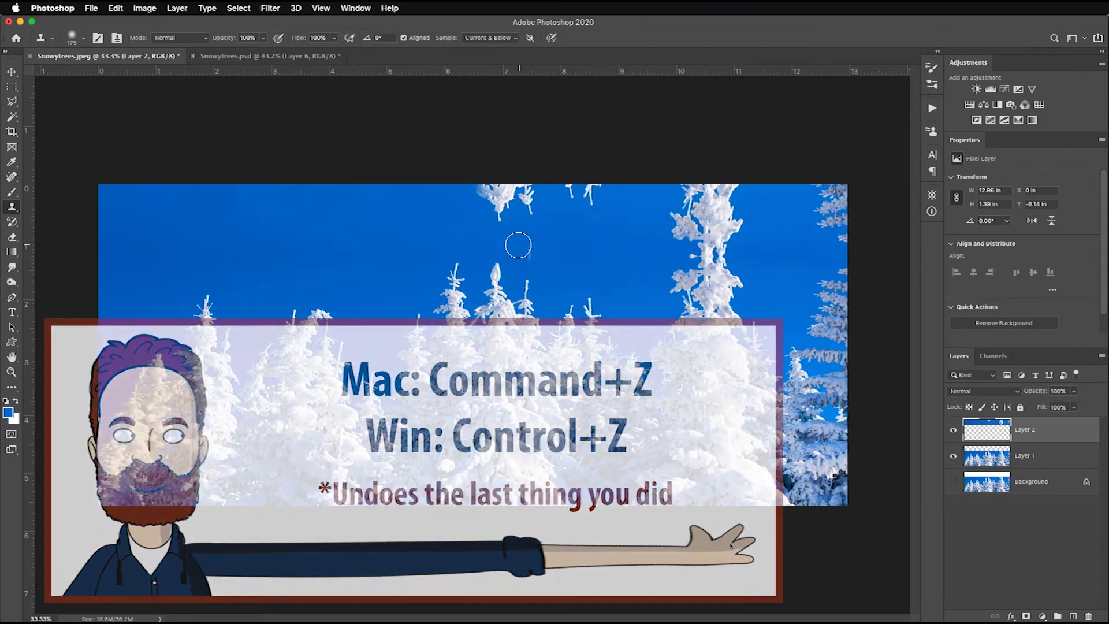
alt+click(475, 229)
mouse_move(496, 210)
mouse_down()
mouse_move(480, 193)
mouse_move(523, 199)
mouse_up()
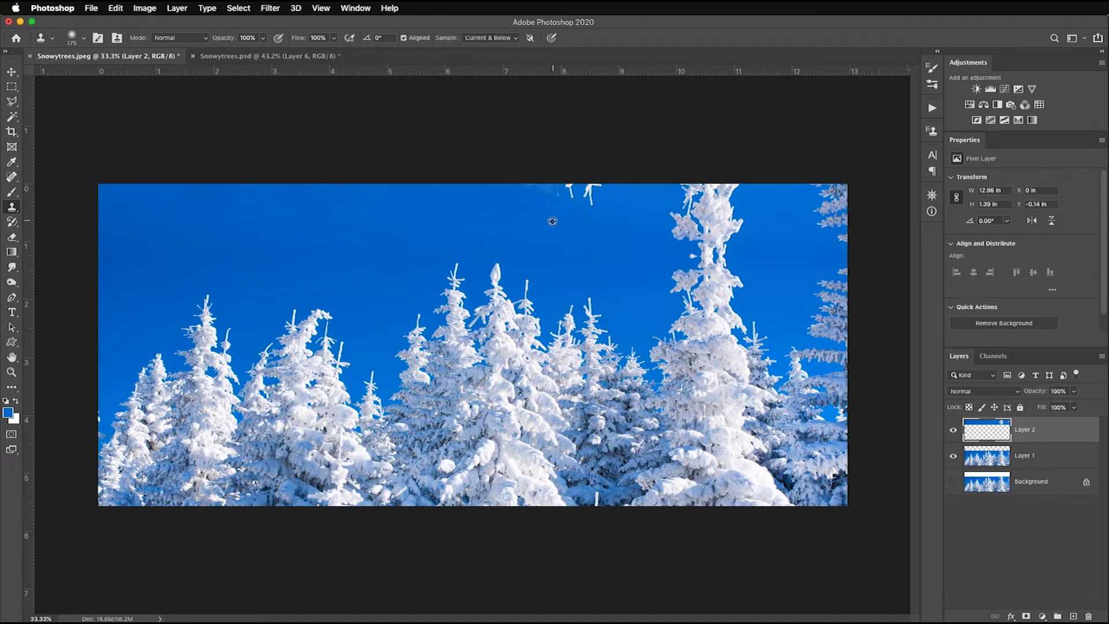
- Clone sky over the remaining branch tips and the tall tree's white spire
alt+click(551, 230)
drag(566, 208, 592, 191)
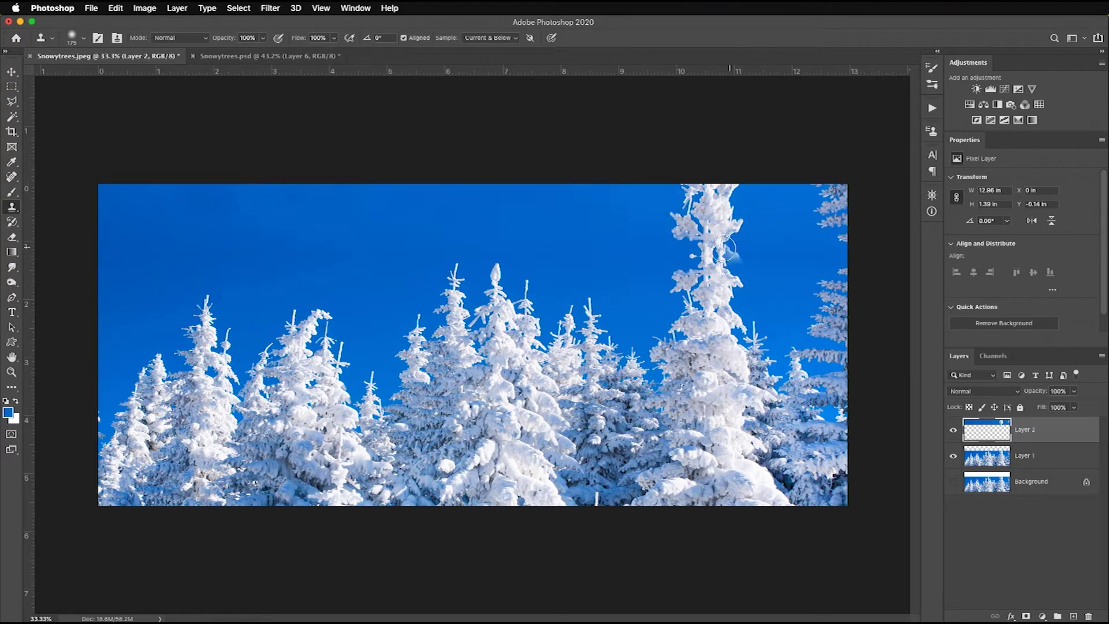
alt+click(675, 253)
mouse_move(695, 223)
mouse_down()
mouse_move(678, 193)
mouse_move(763, 235)
mouse_move(737, 193)
mouse_move(715, 215)
mouse_up()
alt+click(750, 205)
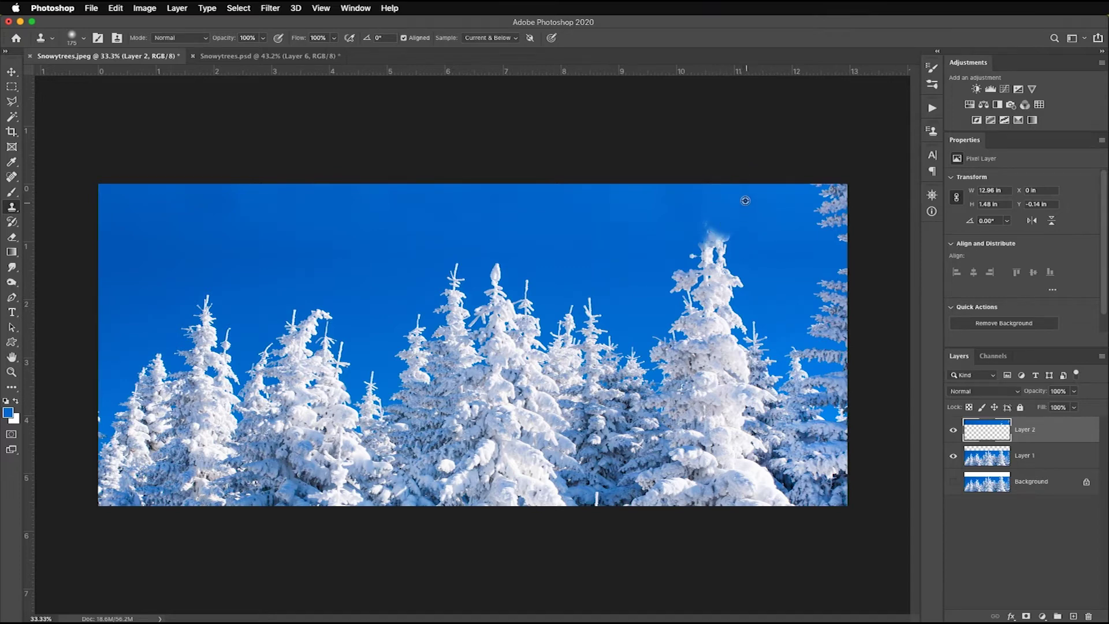
drag(747, 248, 676, 218)
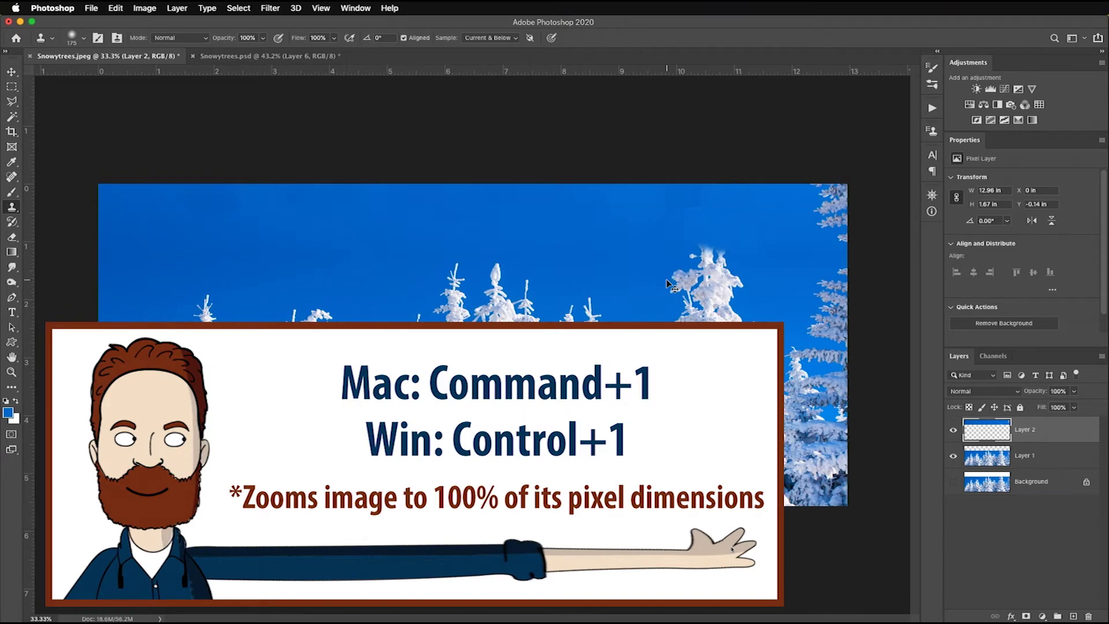
- View at actual pixels and clone out the faint horizontal seam in the sky
key(super+1)
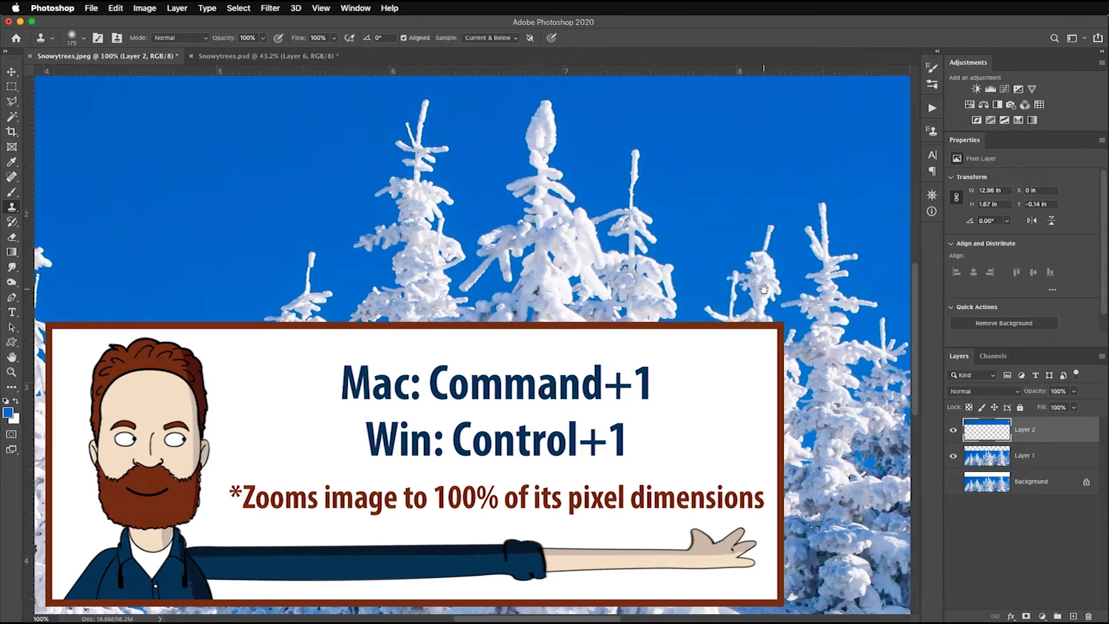
drag(764, 289, 394, 363)
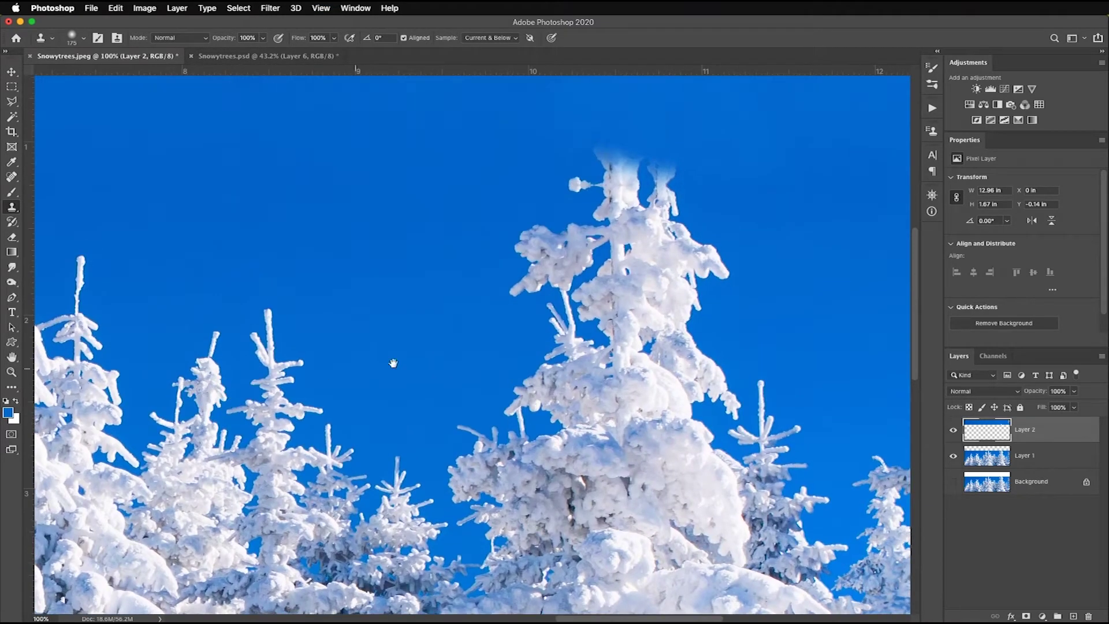
drag(560, 406, 621, 430)
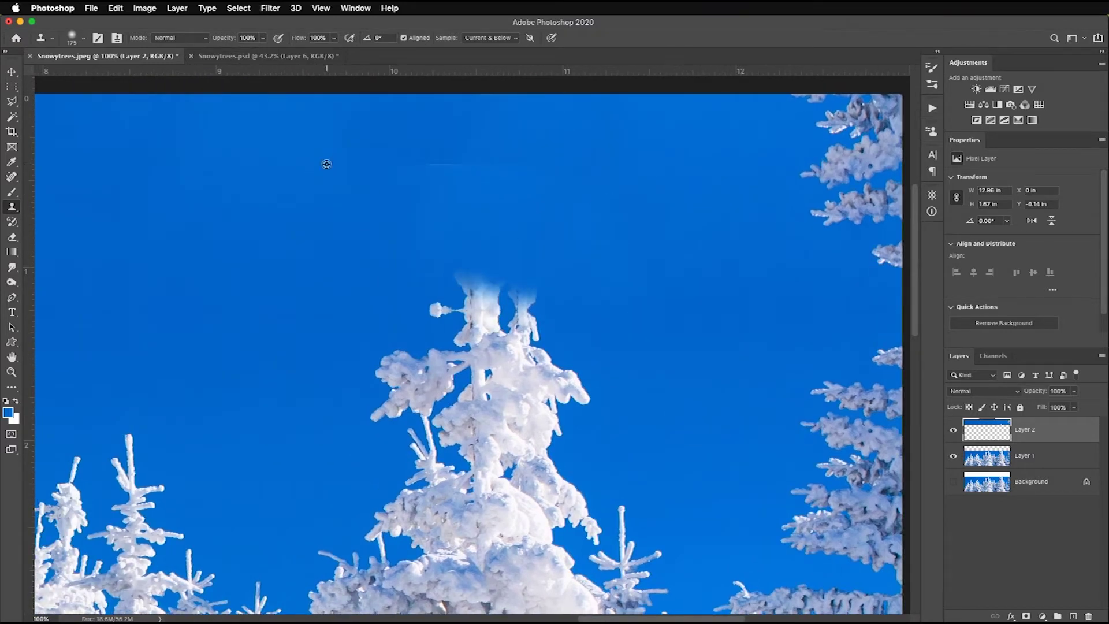
alt+click(285, 170)
drag(369, 170, 514, 173)
- Clone sky over the white smudge, the snow lump and the central treetop's top edge
key(bracketleft)
key(bracketleft)
key(bracketleft)
key(bracketleft)
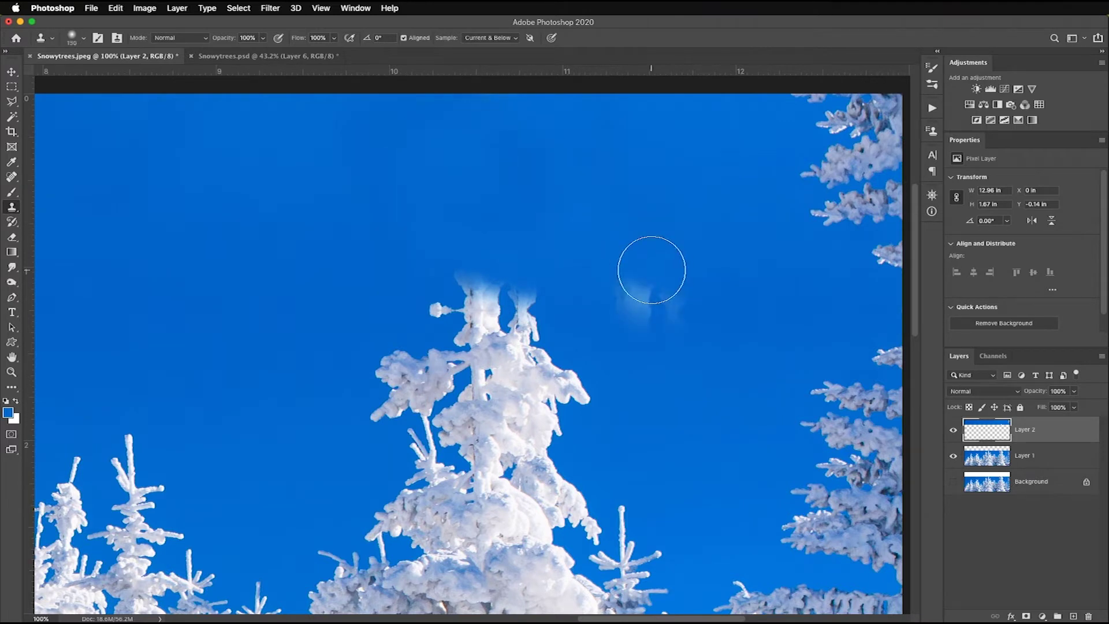
drag(649, 255, 643, 253)
mouse_move(517, 300)
mouse_down()
mouse_move(525, 300)
mouse_move(551, 334)
mouse_move(516, 316)
mouse_move(545, 333)
mouse_move(499, 275)
mouse_move(445, 307)
mouse_move(509, 310)
mouse_move(479, 273)
mouse_up()
key(bracketleft)
key(bracketleft)
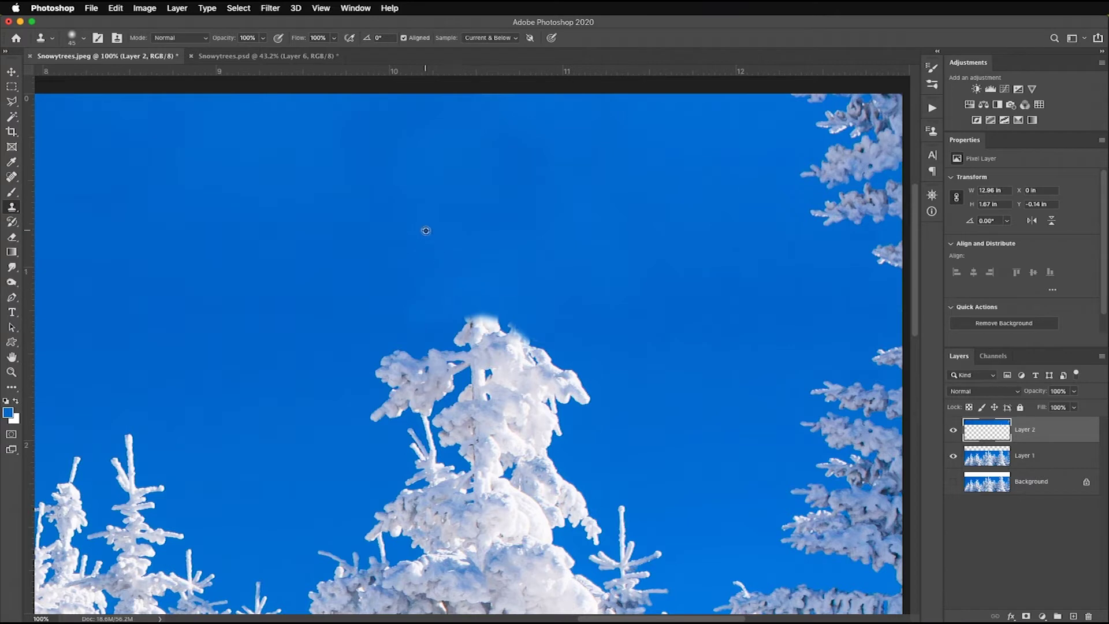
key(])
mouse_move(429, 255)
mouse_down()
mouse_move(427, 279)
mouse_move(441, 288)
mouse_move(437, 307)
mouse_move(426, 304)
mouse_move(473, 293)
mouse_move(517, 307)
mouse_move(485, 286)
mouse_move(400, 299)
mouse_move(594, 320)
mouse_move(506, 279)
mouse_move(559, 302)
mouse_up()
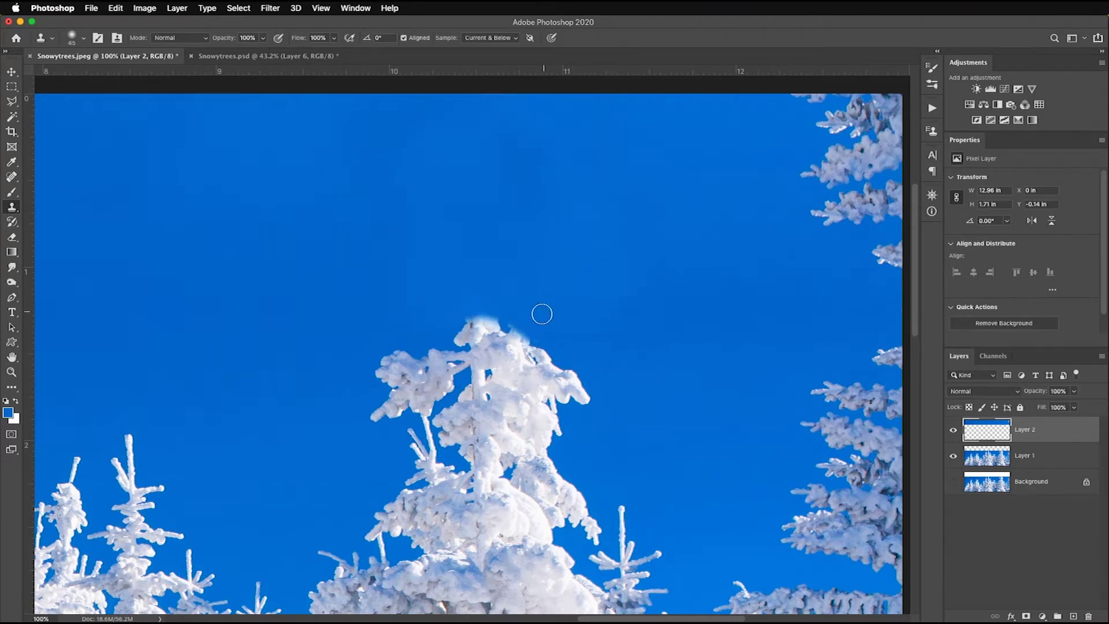
mouse_move(512, 325)
mouse_down()
mouse_move(540, 340)
mouse_move(529, 338)
mouse_up()
key(super+0)
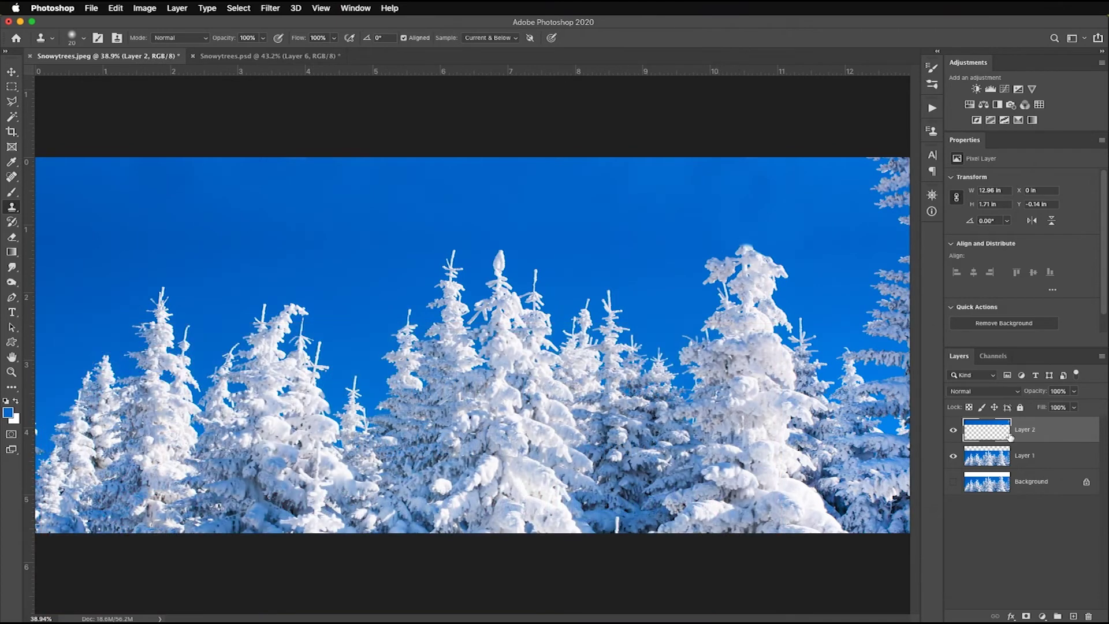
- Hide Layer 2 and copy a small treetop from Layer 1 onto a new Layer 3
click(954, 431)
click(1065, 460)
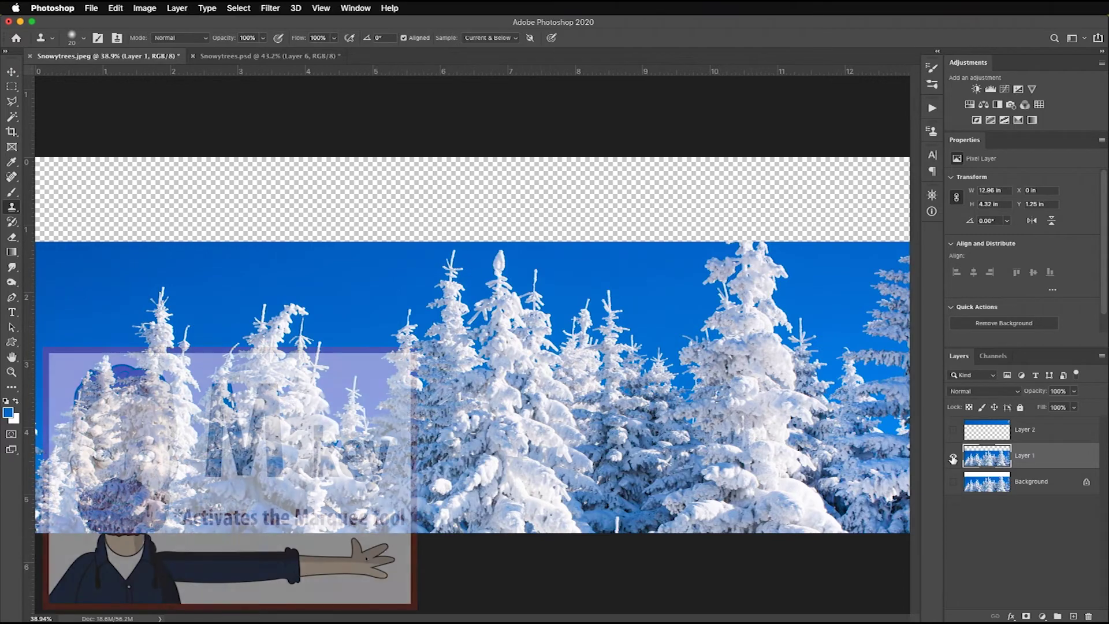
key(m)
drag(425, 246, 470, 299)
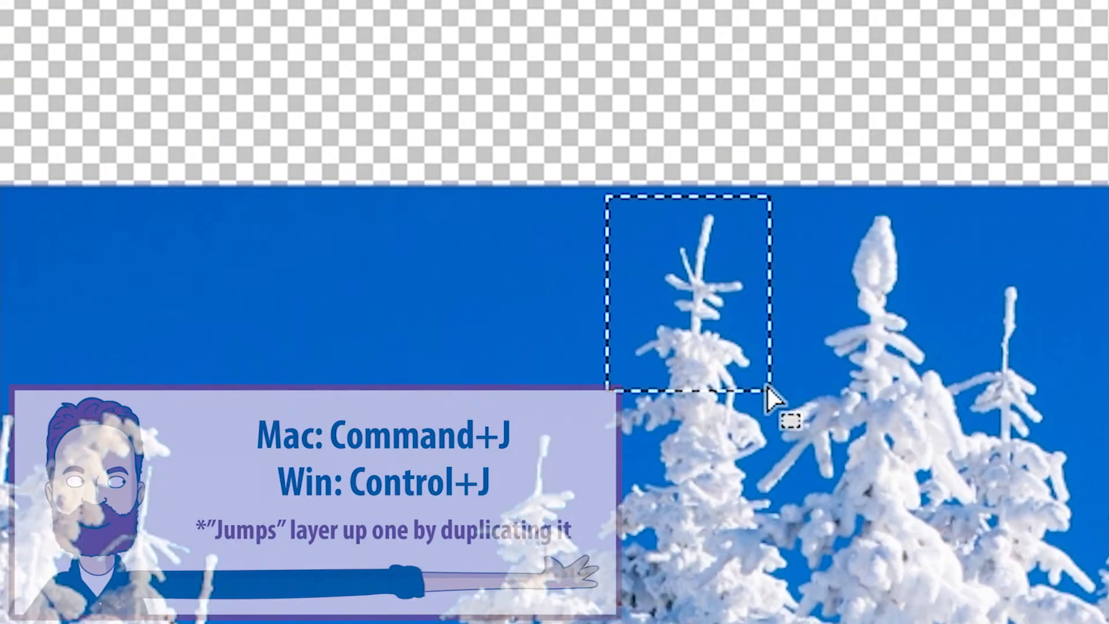
key(super+j)
- Check the copied piece on its own, then show Layer 1 and Layer 2 again
click(954, 481)
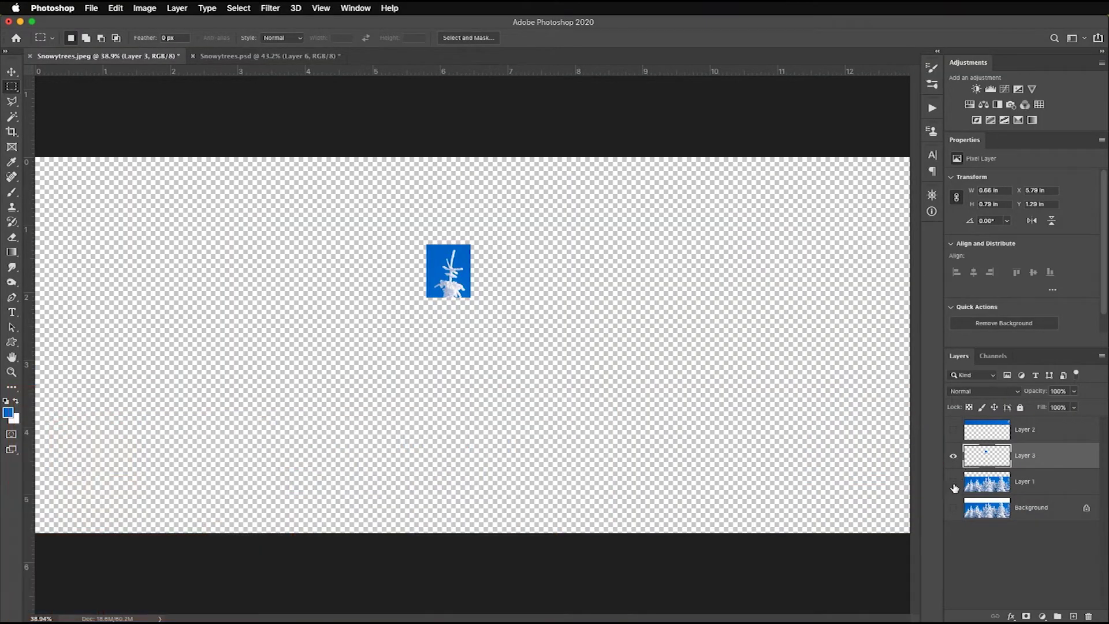
click(954, 482)
click(955, 431)
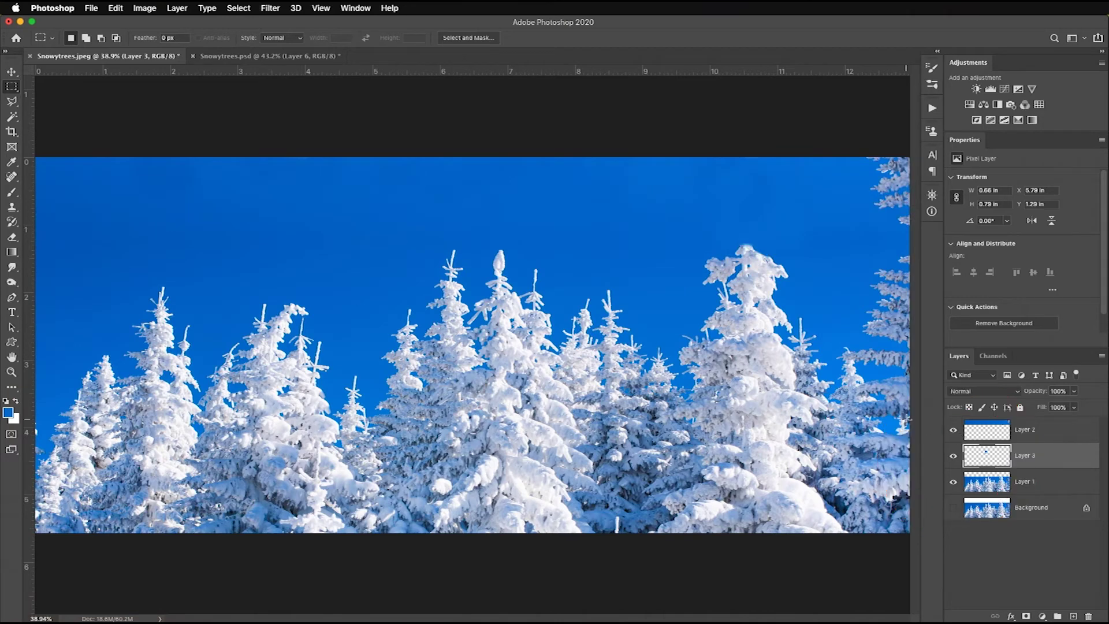
key(v)
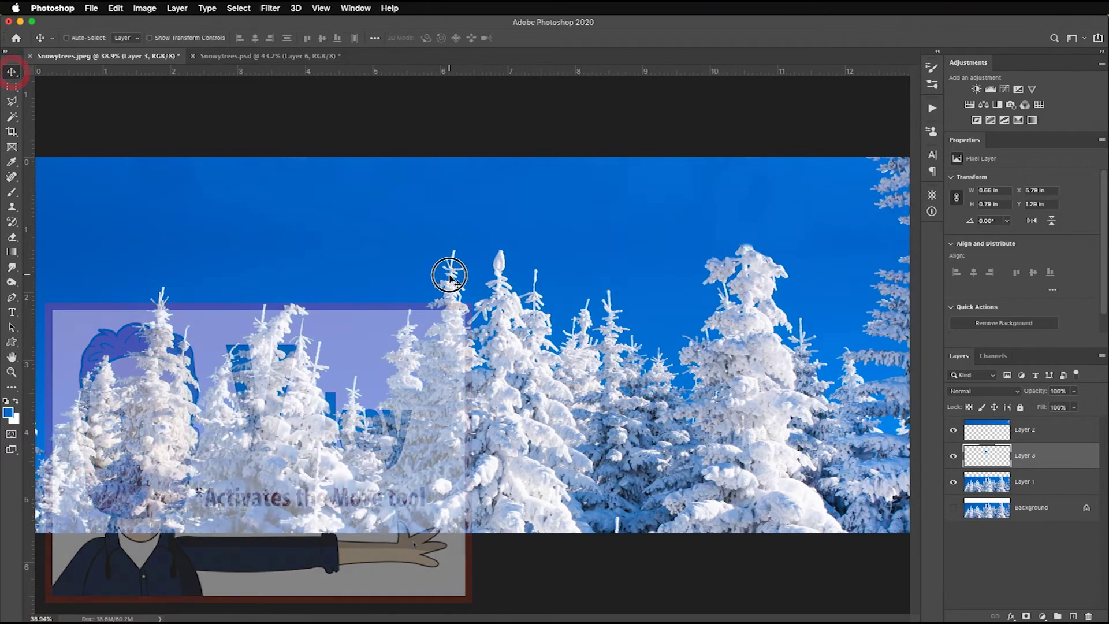
- Move Layer 3 above Layer 2 and place its treetop atop the tall right tree
drag(453, 273, 671, 232)
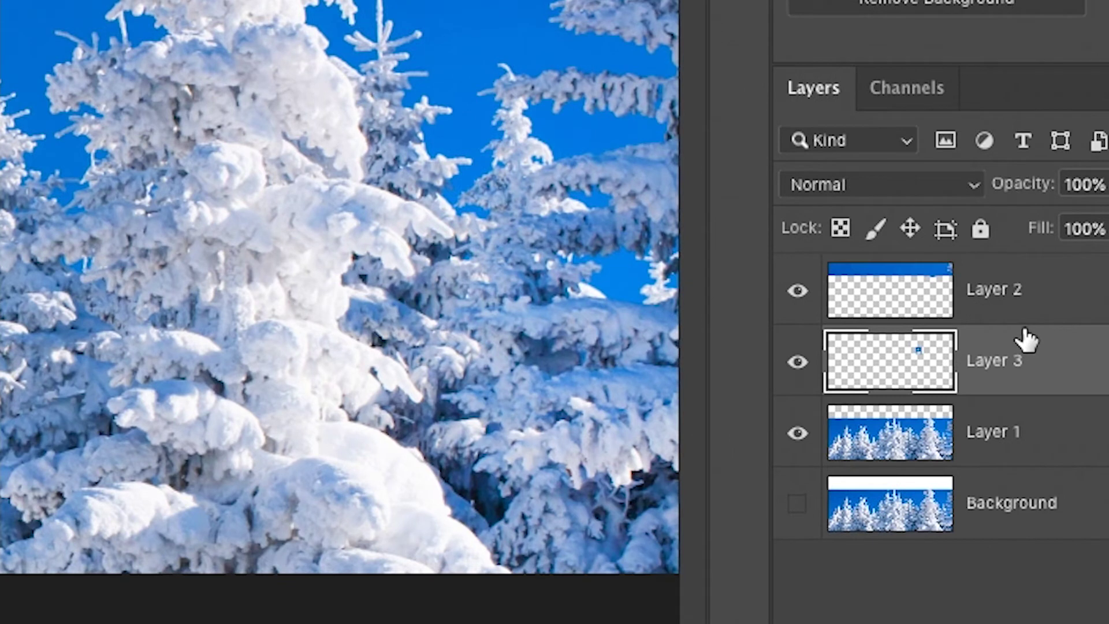
click(1069, 371)
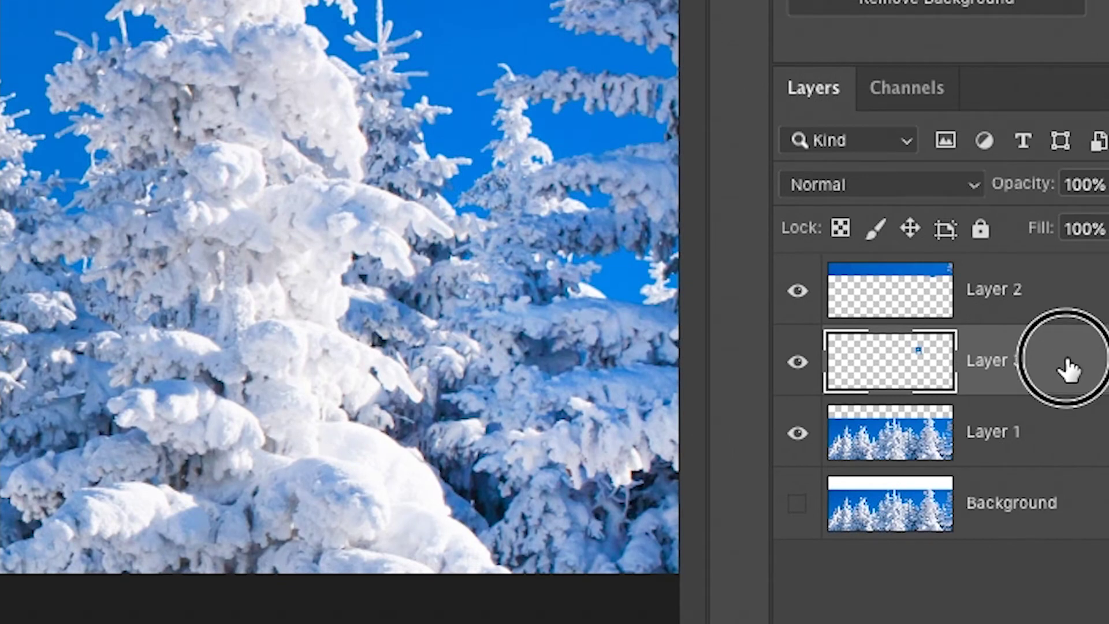
drag(1069, 371, 1059, 267)
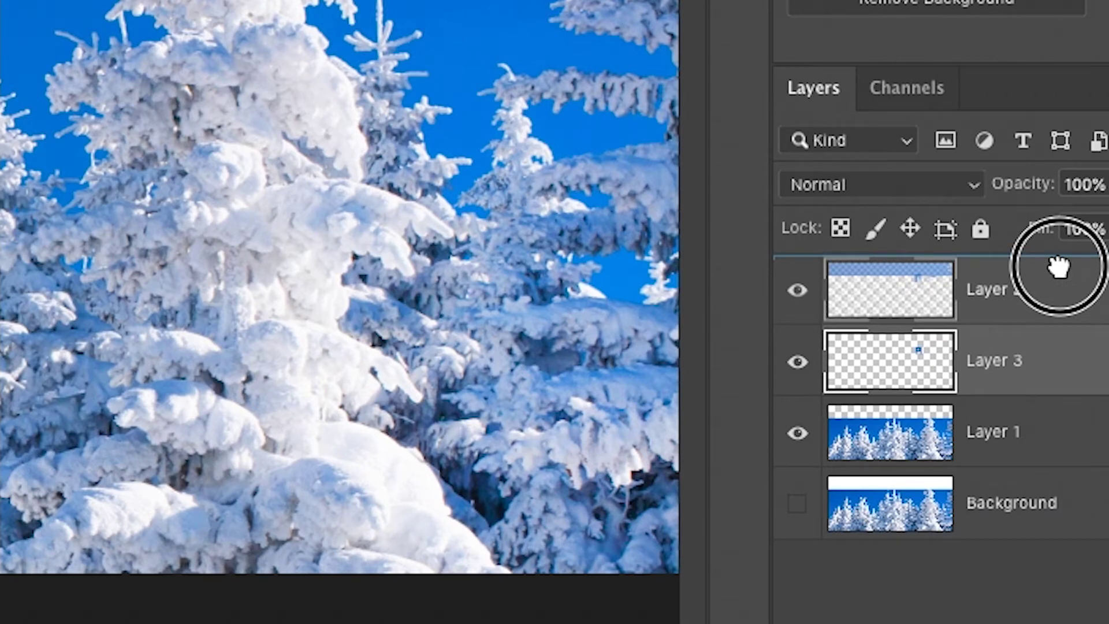
drag(1059, 267, 1065, 278)
drag(664, 278, 744, 234)
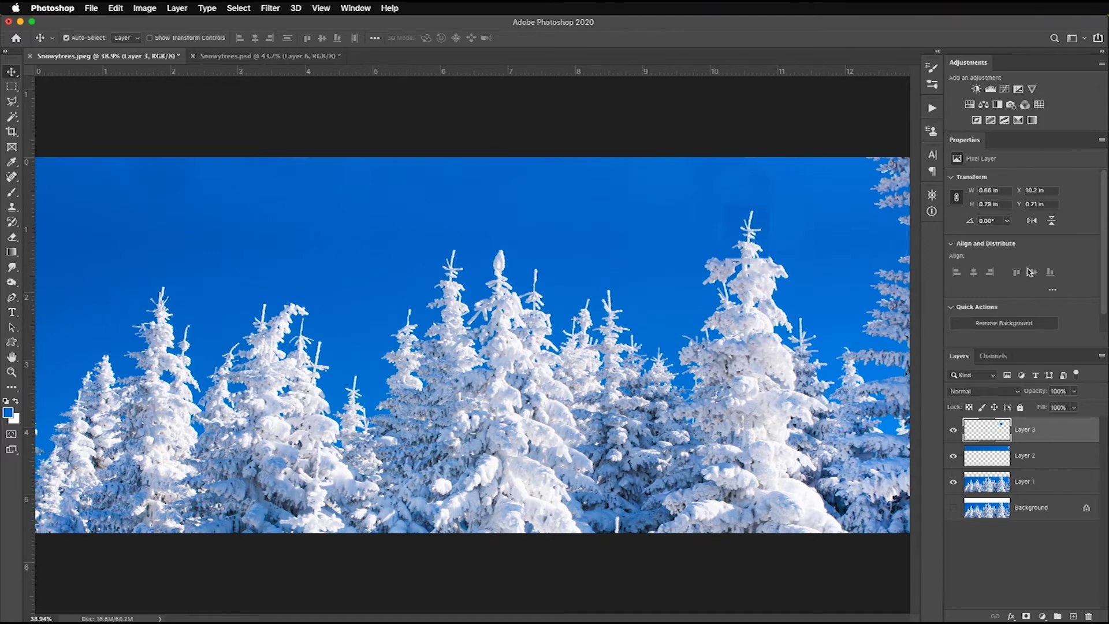
- Stretch the added treetop to about 134% height, then hide Layer 2 and Layer 1
key(super+t)
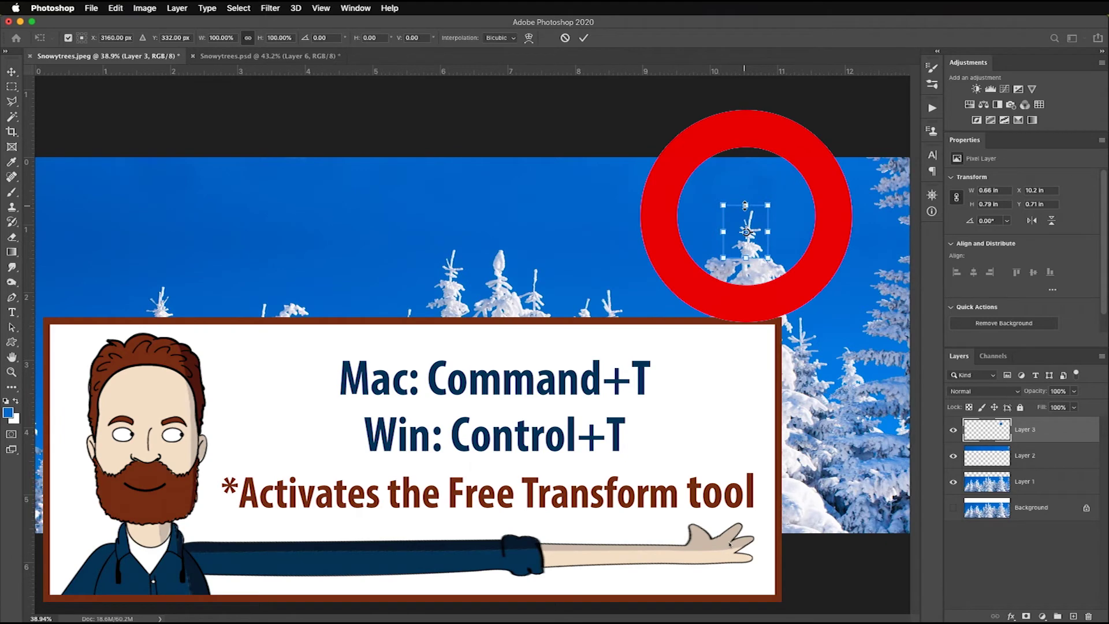
drag(745, 205, 779, 223)
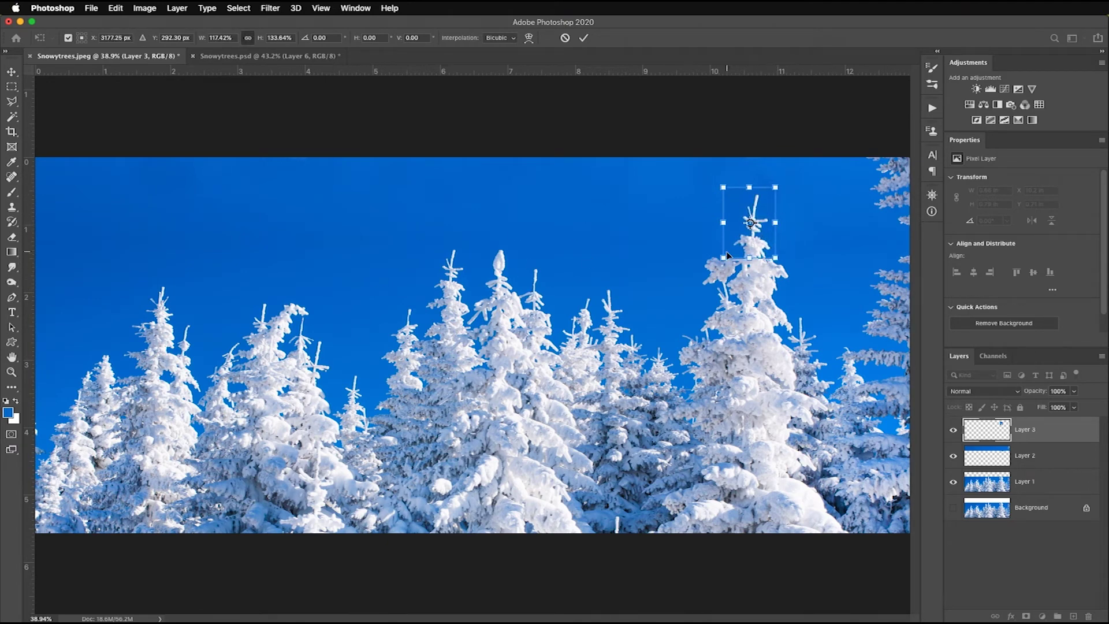
key(Return)
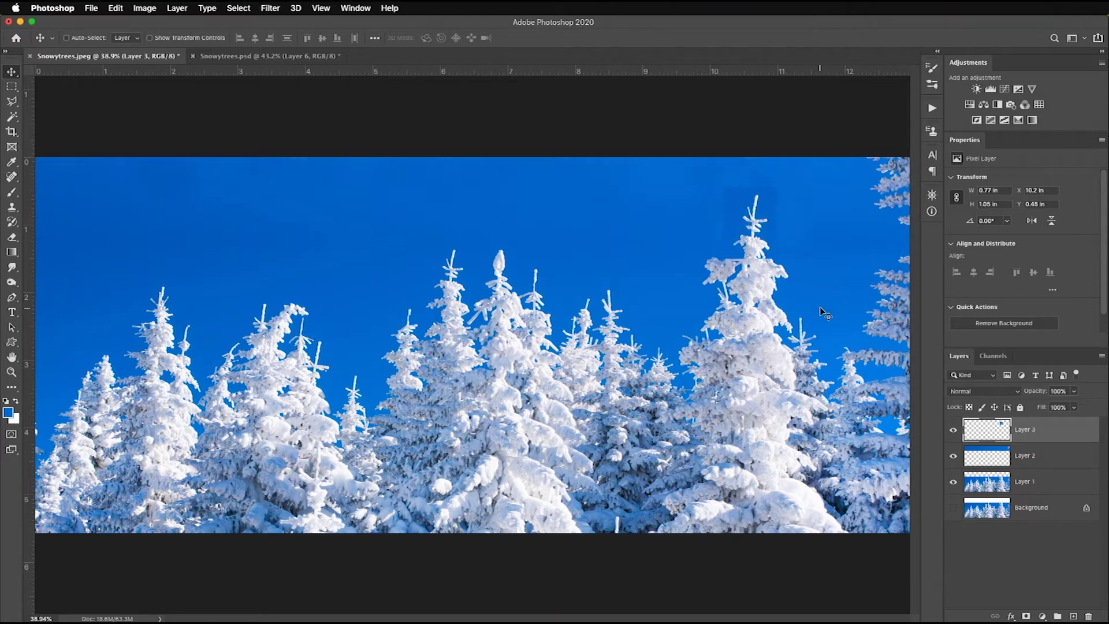
click(954, 457)
click(953, 481)
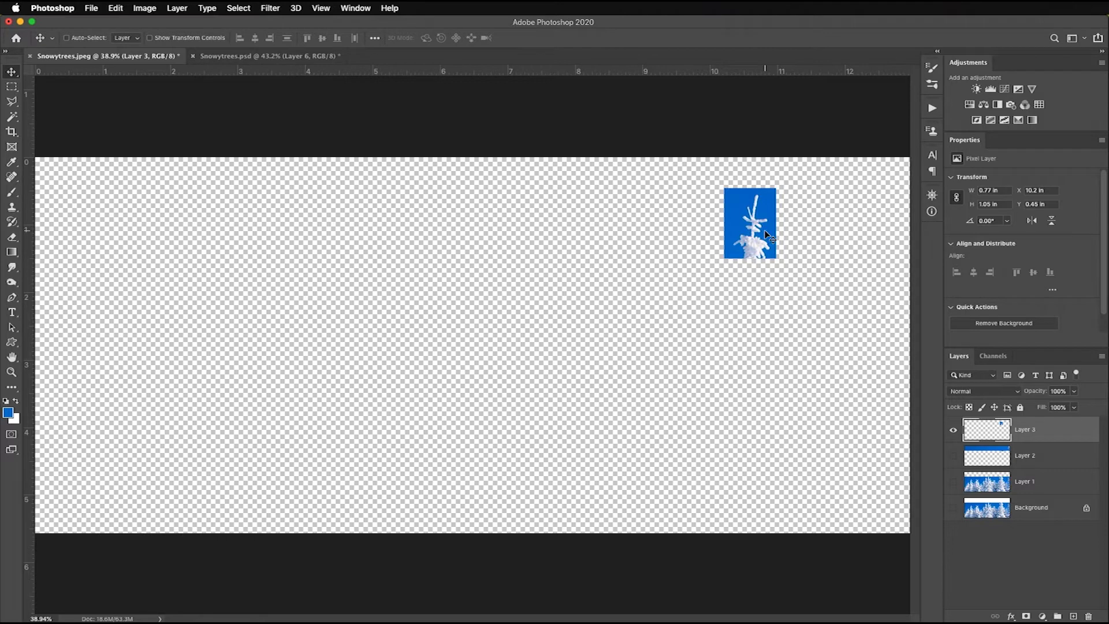
- Select the blue sky around the treetop piece with Color Range at Fuzziness 161
drag(733, 278, 527, 345)
click(246, 8)
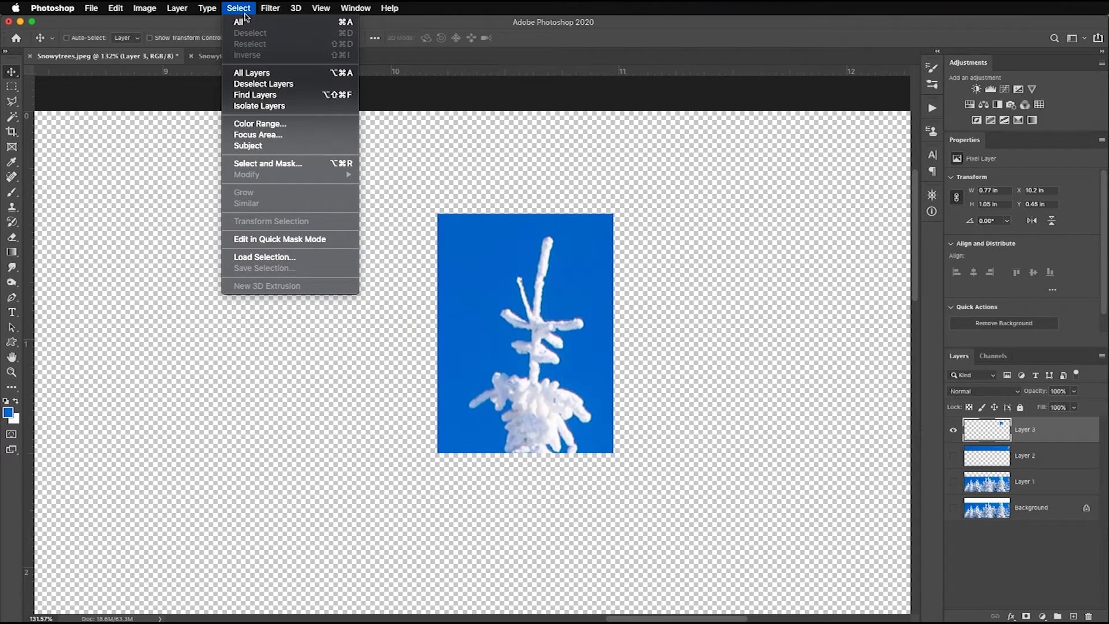
click(263, 125)
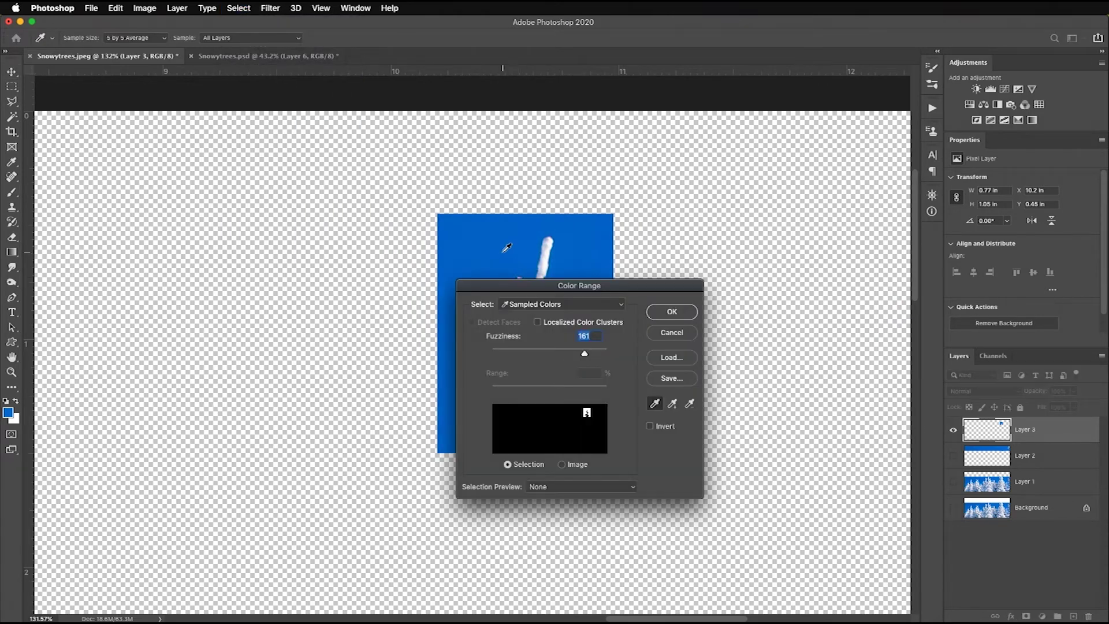
drag(560, 291, 269, 269)
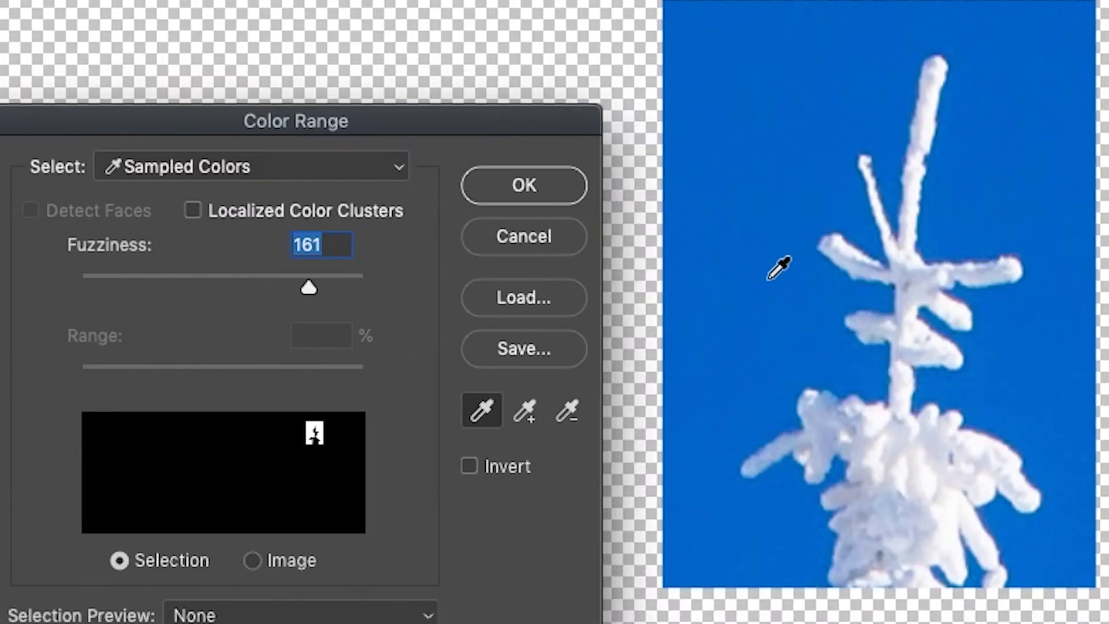
shift+click(457, 425)
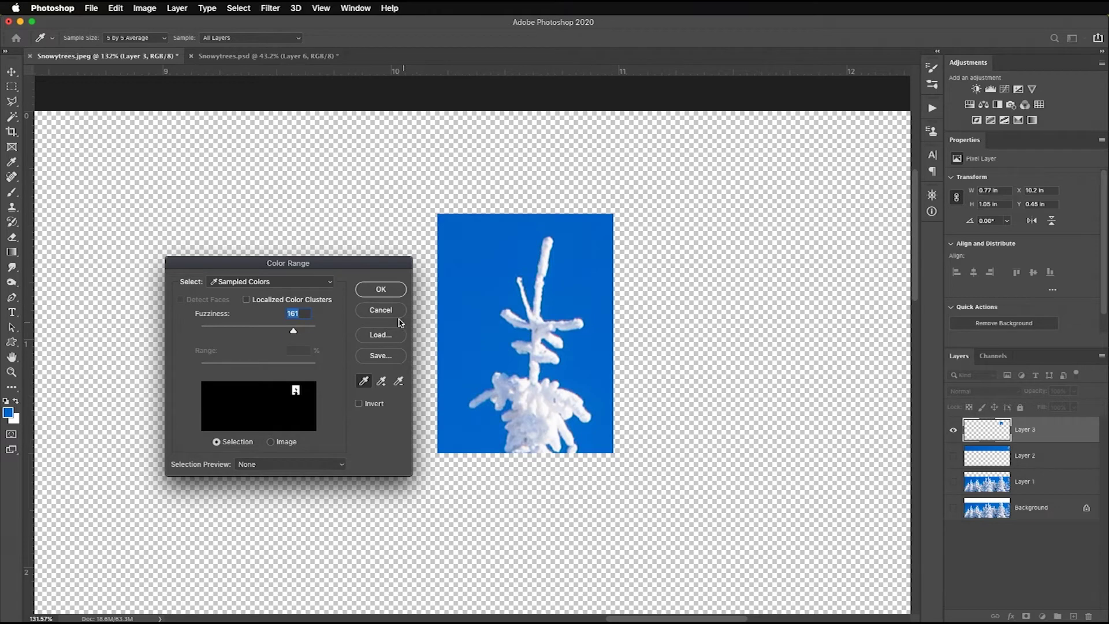
click(384, 290)
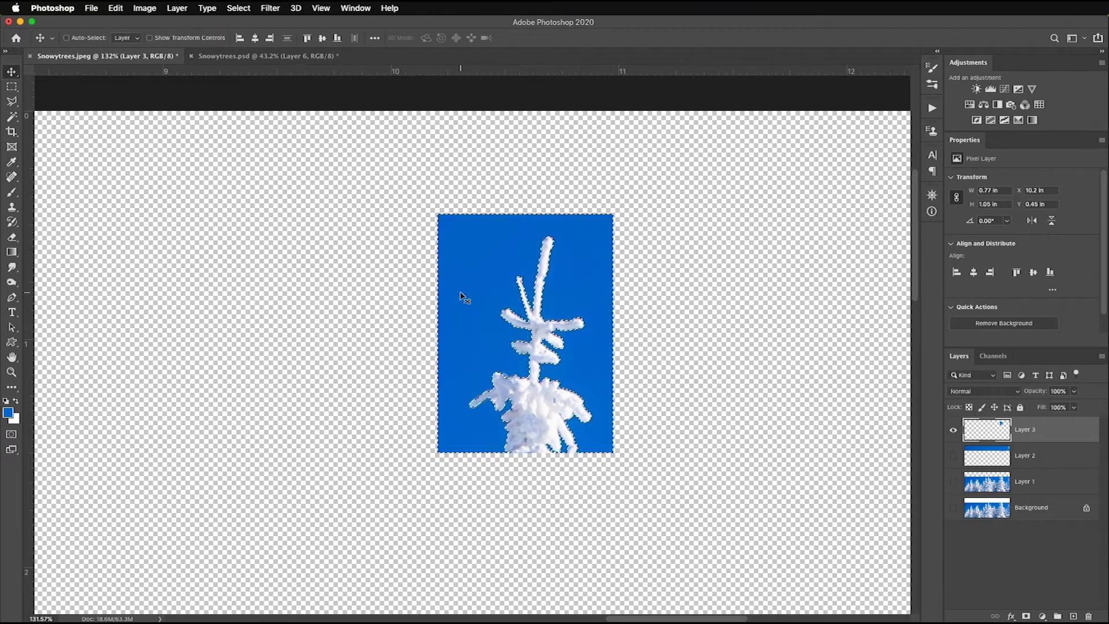
click(10, 88)
scroll(9, 88, right, 2)
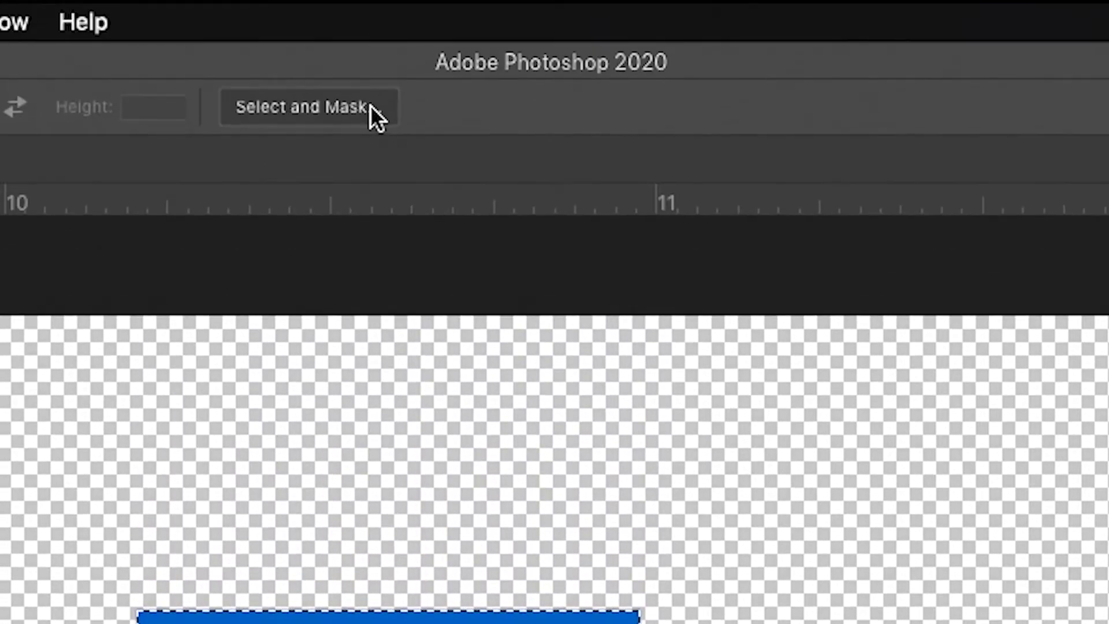
- In Select and Mask, invert the selection and enable Smart Radius at 2 px
click(354, 107)
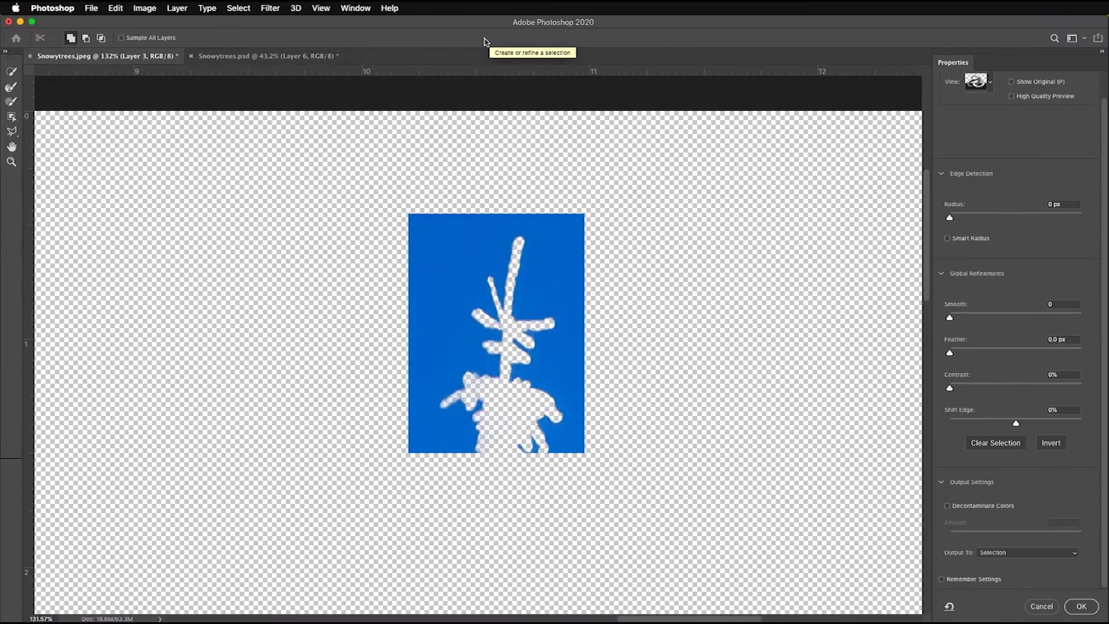
key(l)
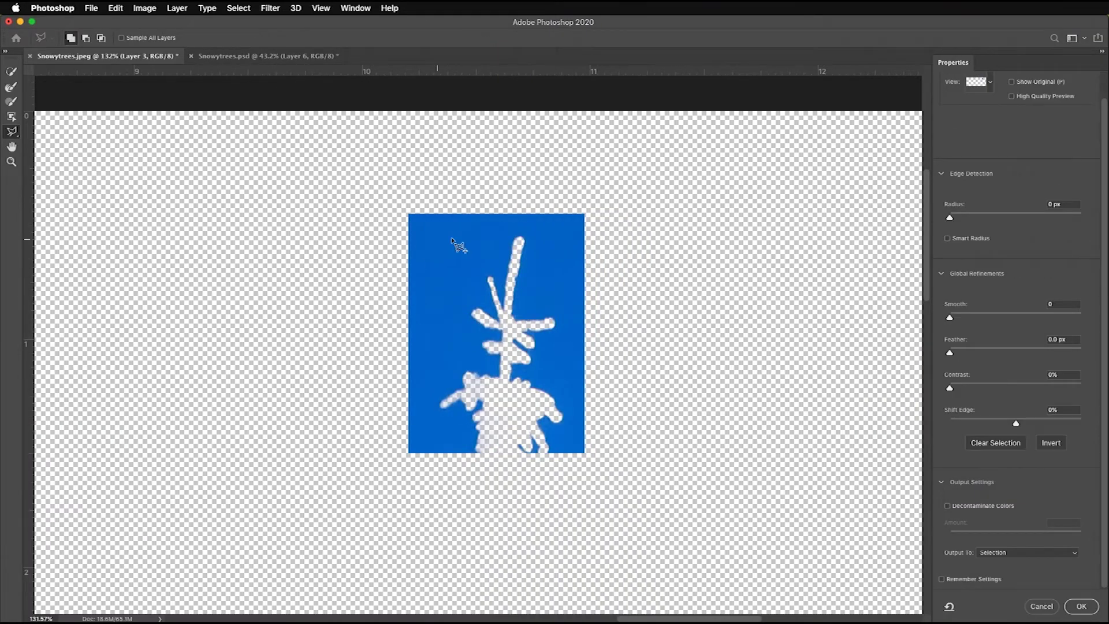
click(991, 84)
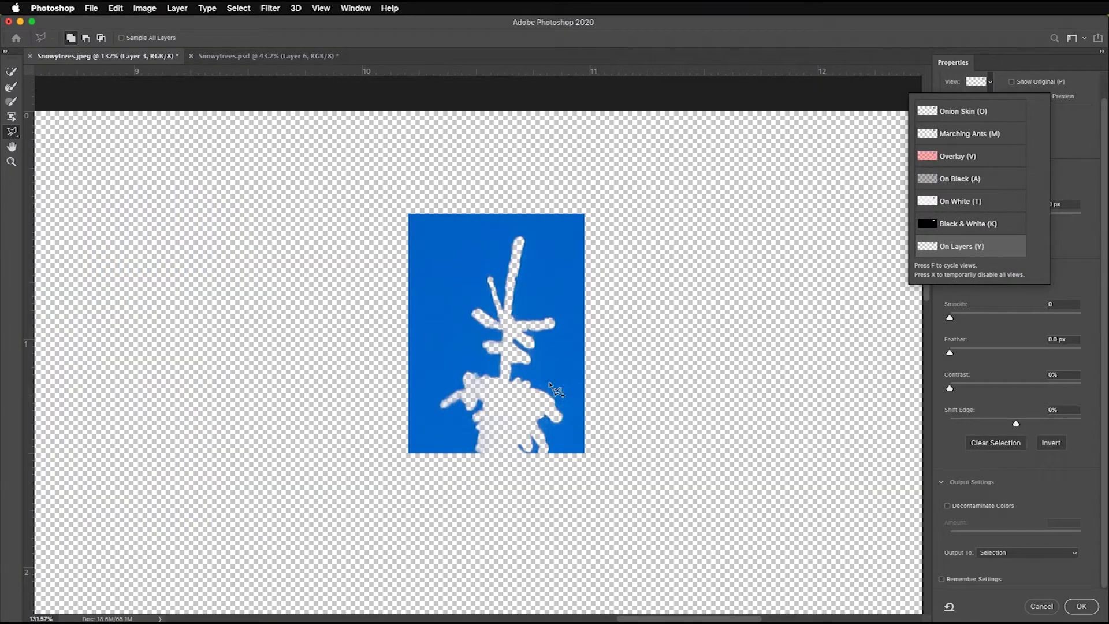
click(1092, 292)
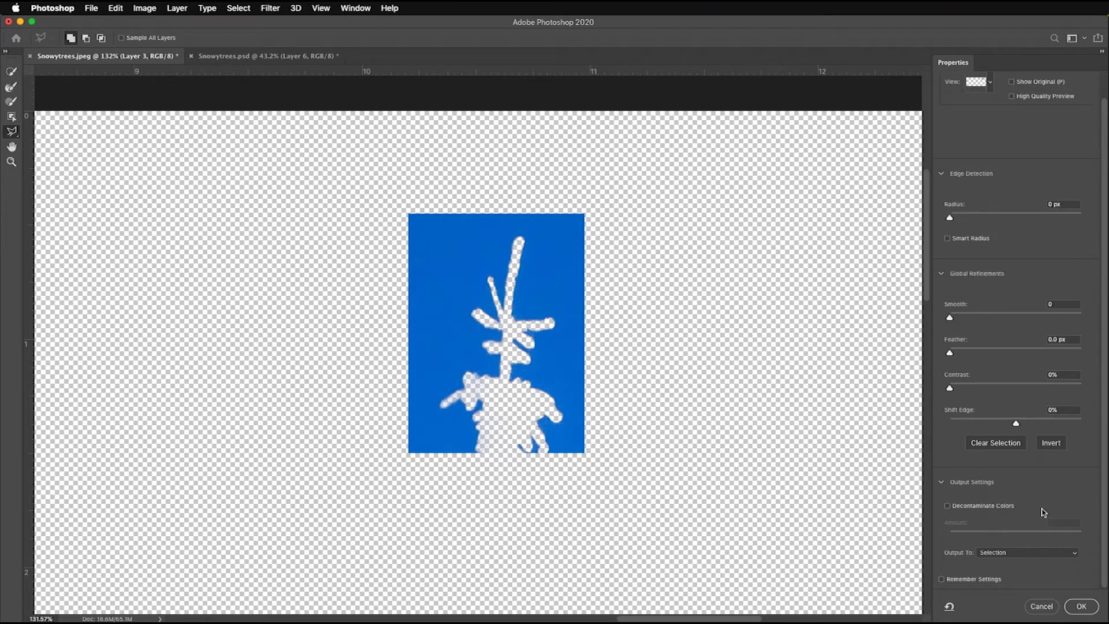
click(1052, 448)
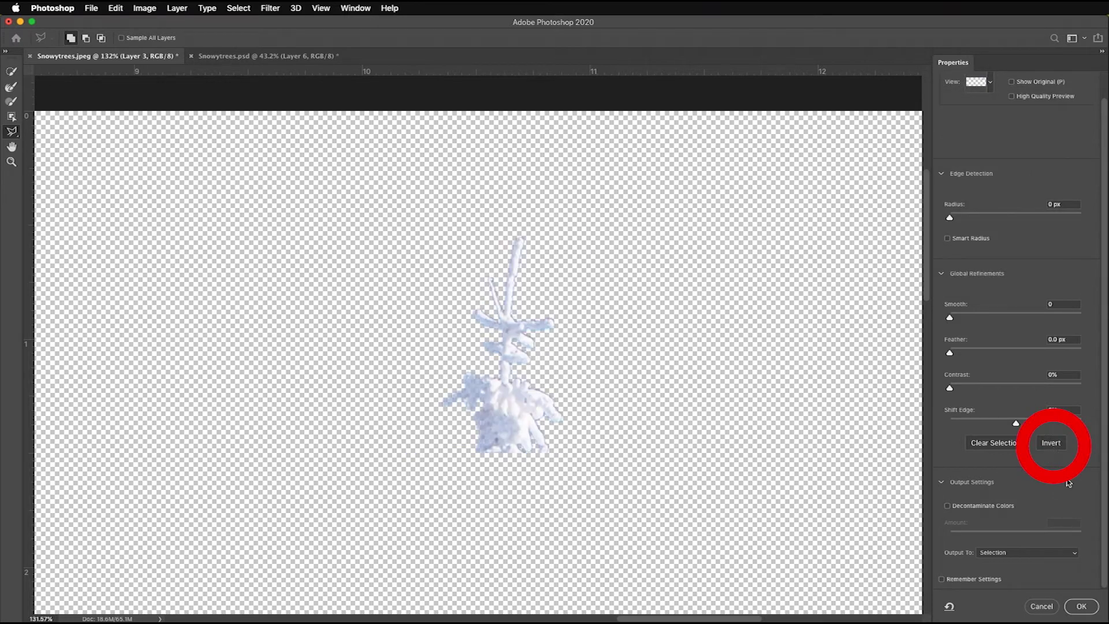
click(954, 241)
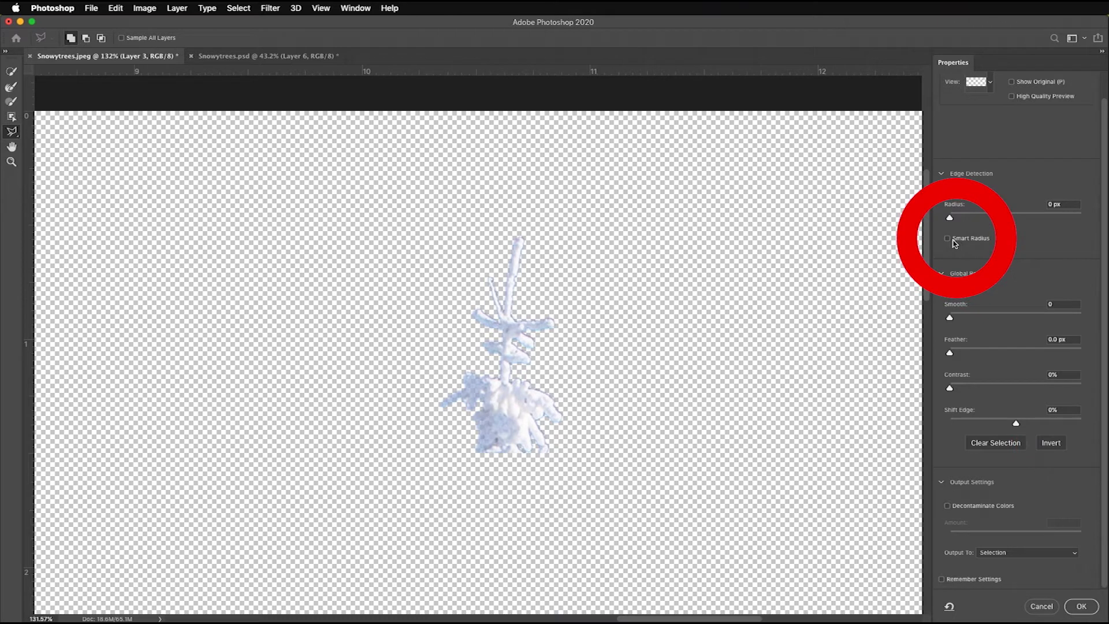
drag(950, 218, 957, 219)
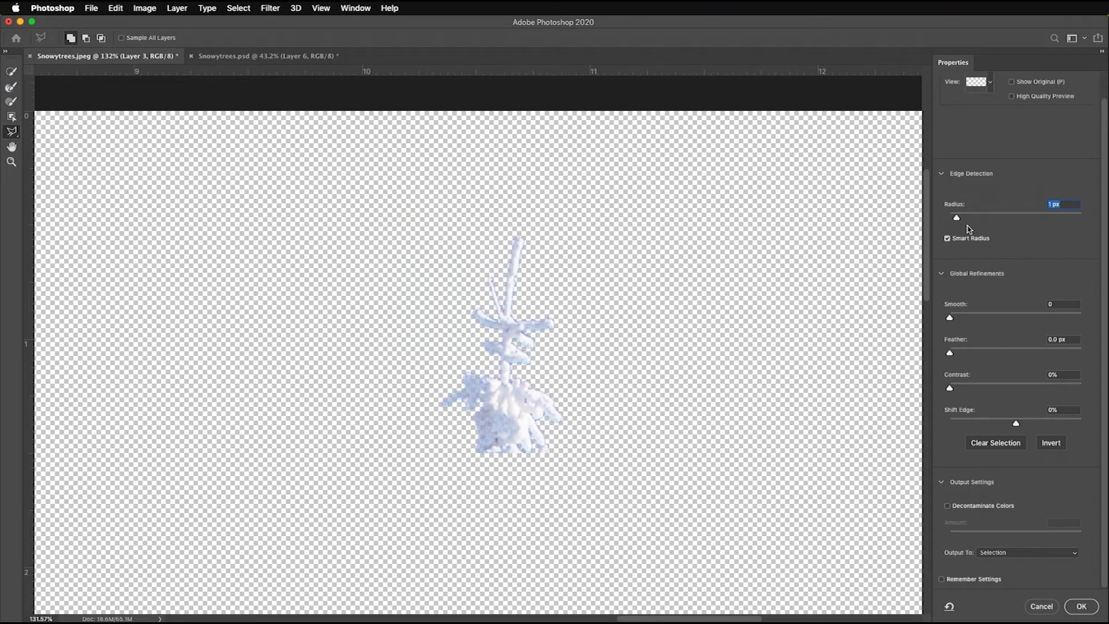
- Set Smooth 1 and Feather 0.5 px, Decontaminate off, and output to a new masked layer
drag(951, 317, 951, 318)
drag(952, 355, 953, 354)
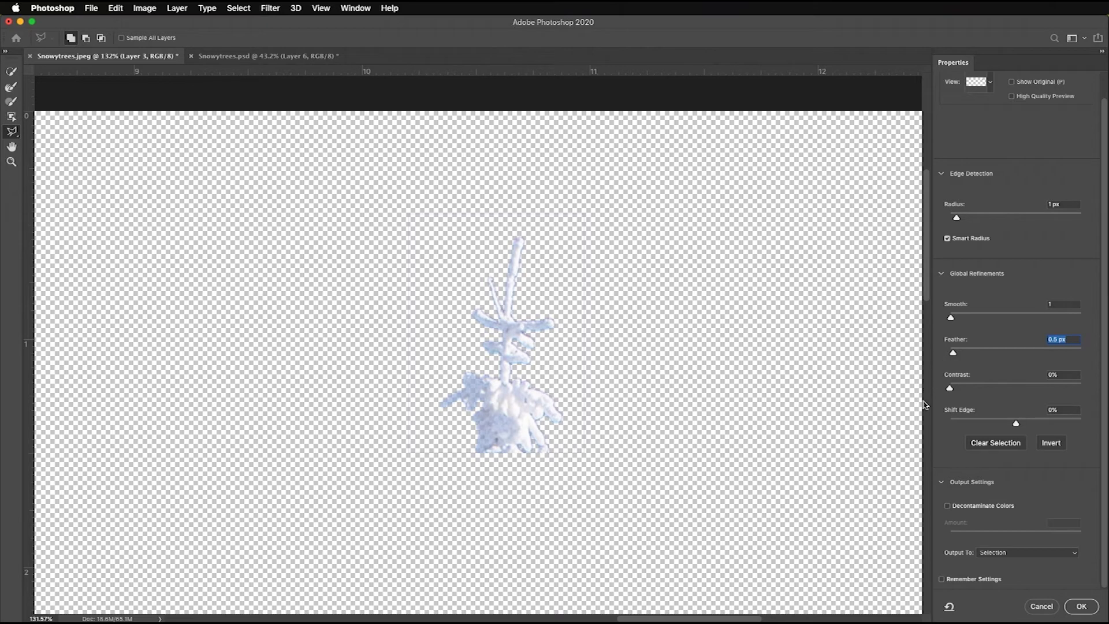
click(948, 507)
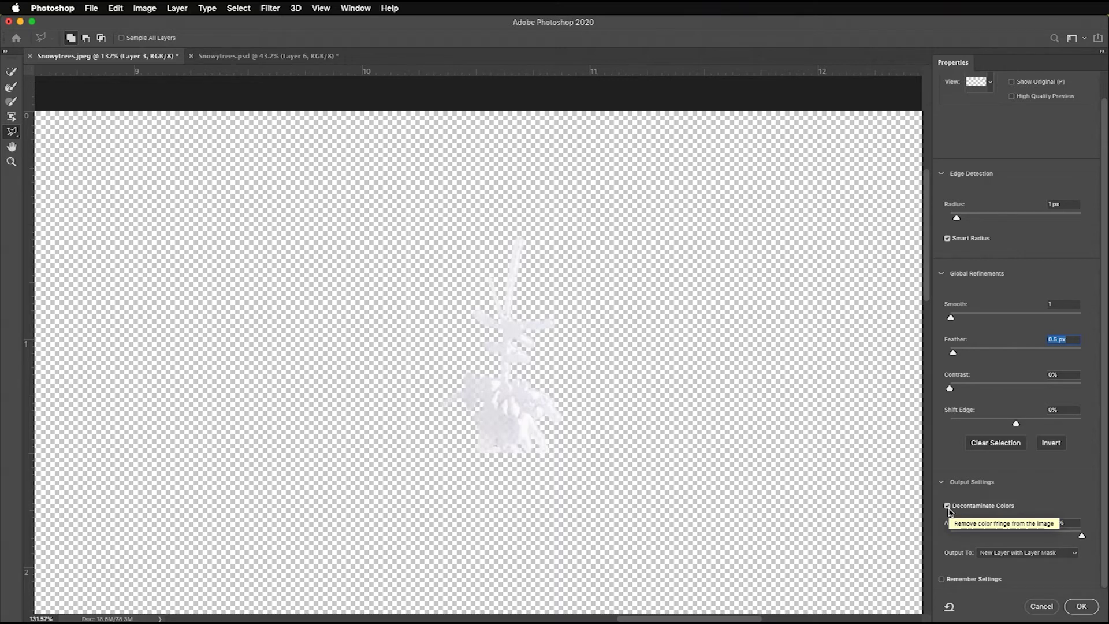
click(949, 507)
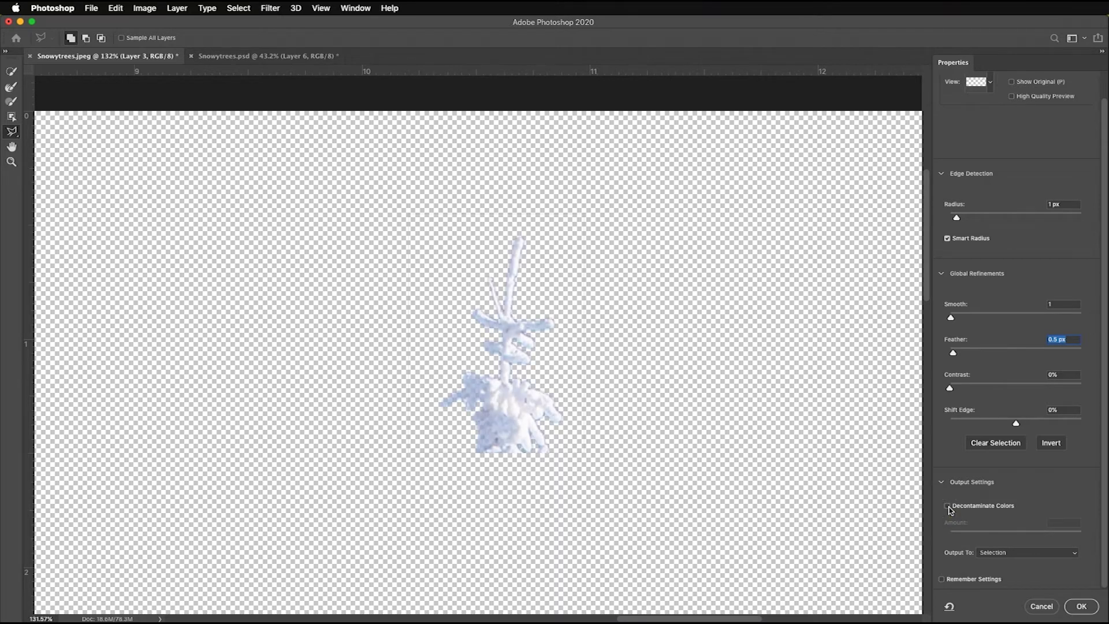
click(1077, 557)
click(1058, 578)
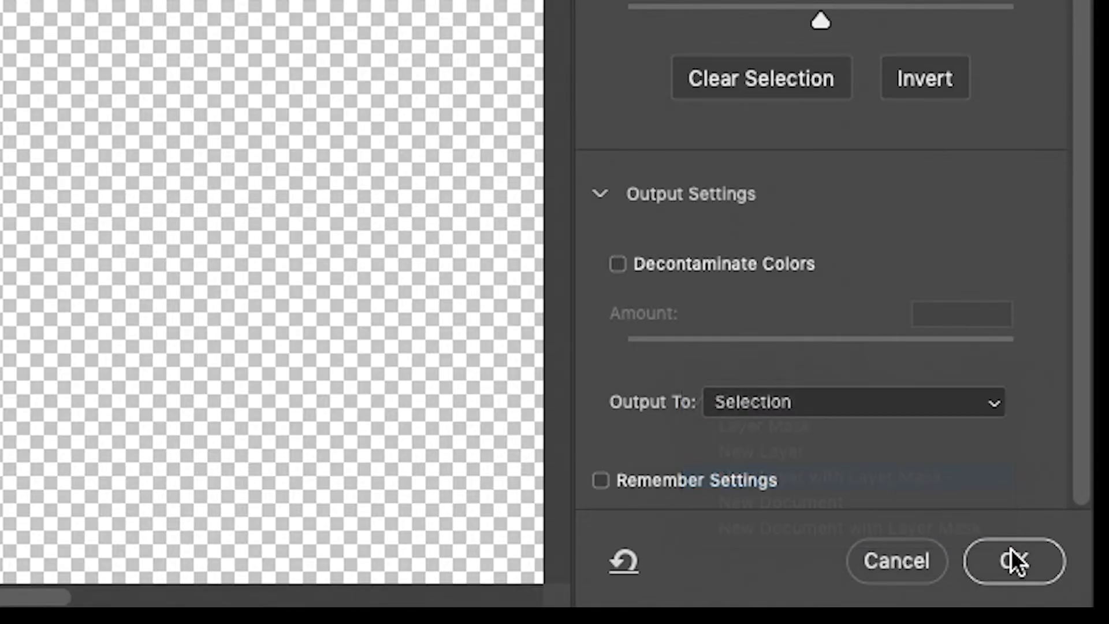
click(1027, 574)
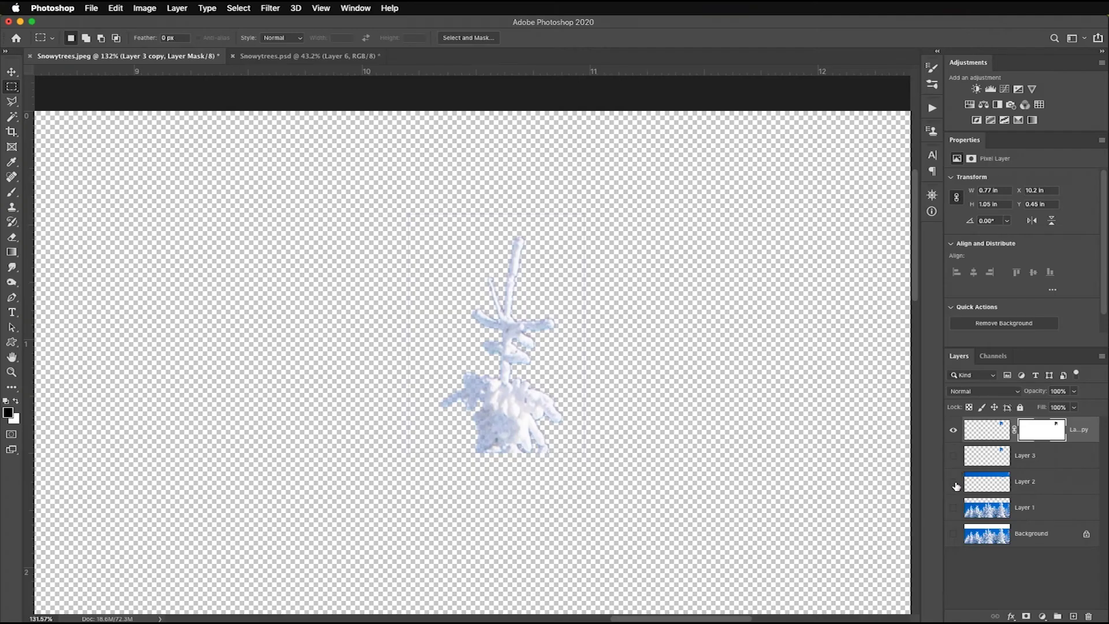
- Show the lower layers and move the treetop copy up and left onto the tree
drag(953, 481, 954, 533)
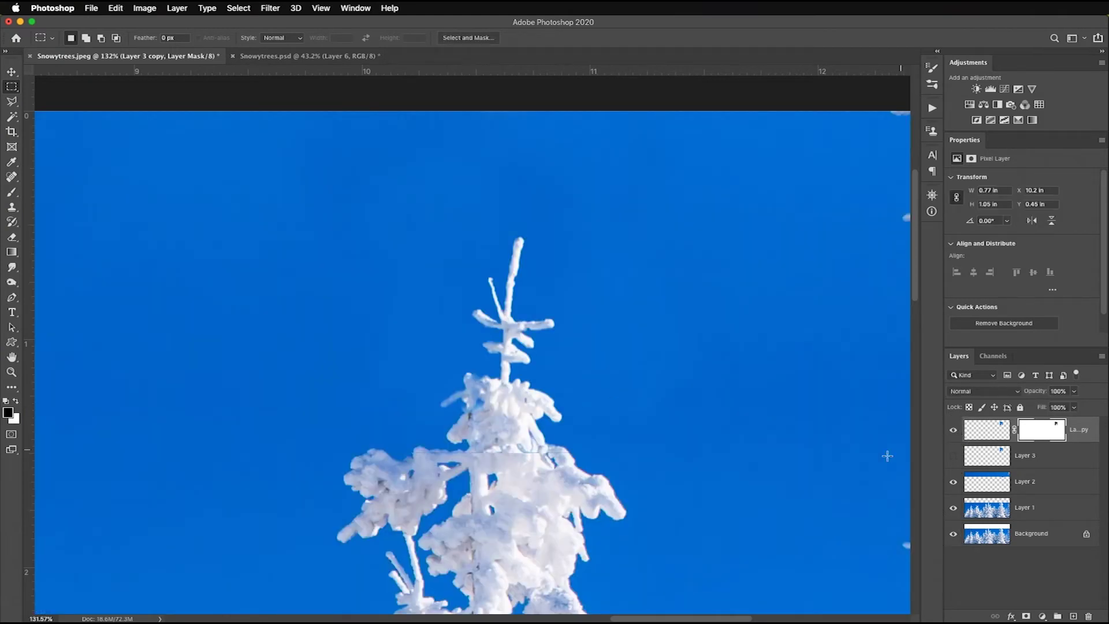
key(v)
drag(508, 423, 486, 407)
- Try rotating the treetop, cancel it, and set a black brush on its layer mask
key(super)
key(super+t)
drag(636, 191, 606, 173)
drag(518, 403, 510, 404)
key(Escape)
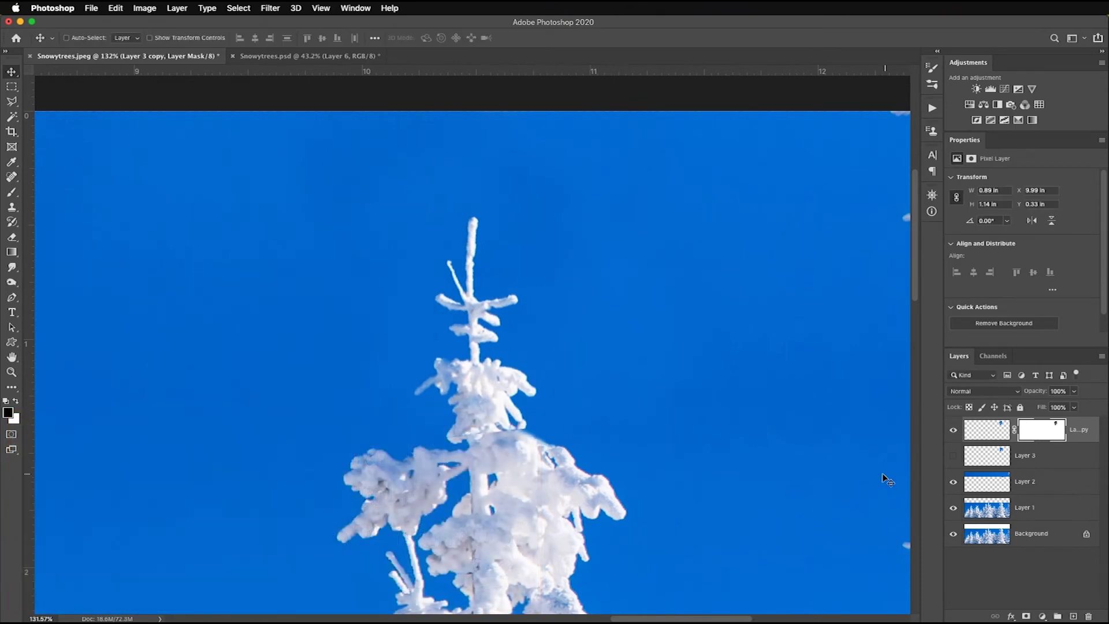
click(1042, 433)
key(b)
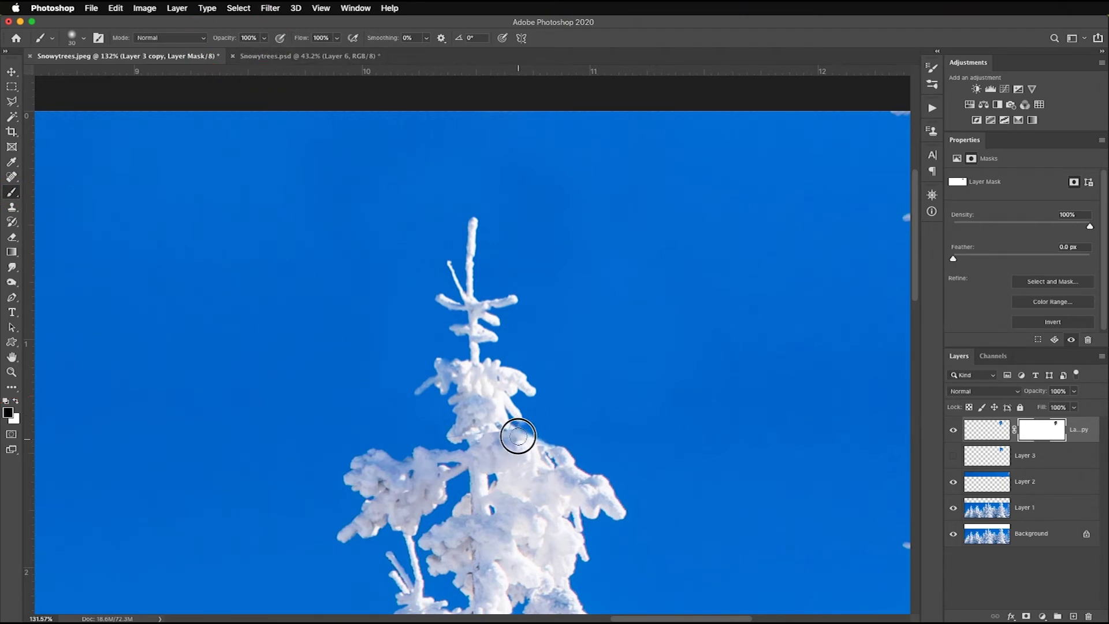
- Paint the mask at brush size 7 and 40% opacity to blend the treetop's base
drag(525, 430, 501, 435)
key([)
key([)
key([)
key(bracketleft)
key(bracketleft)
key(bracketleft)
key(bracketleft)
key(bracketleft)
key(5)
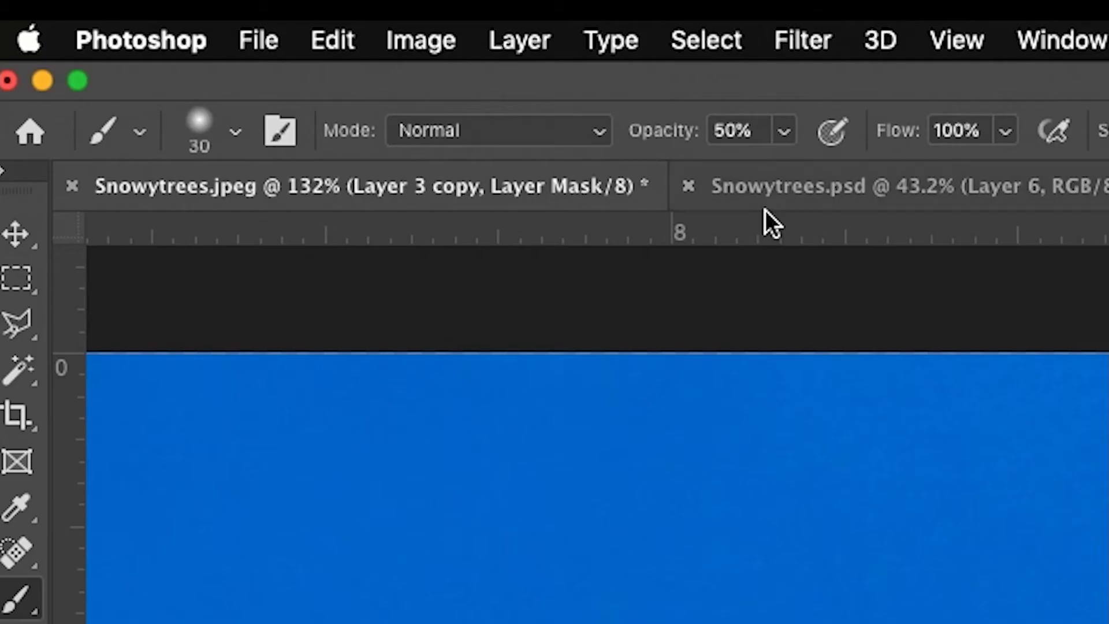
click(785, 134)
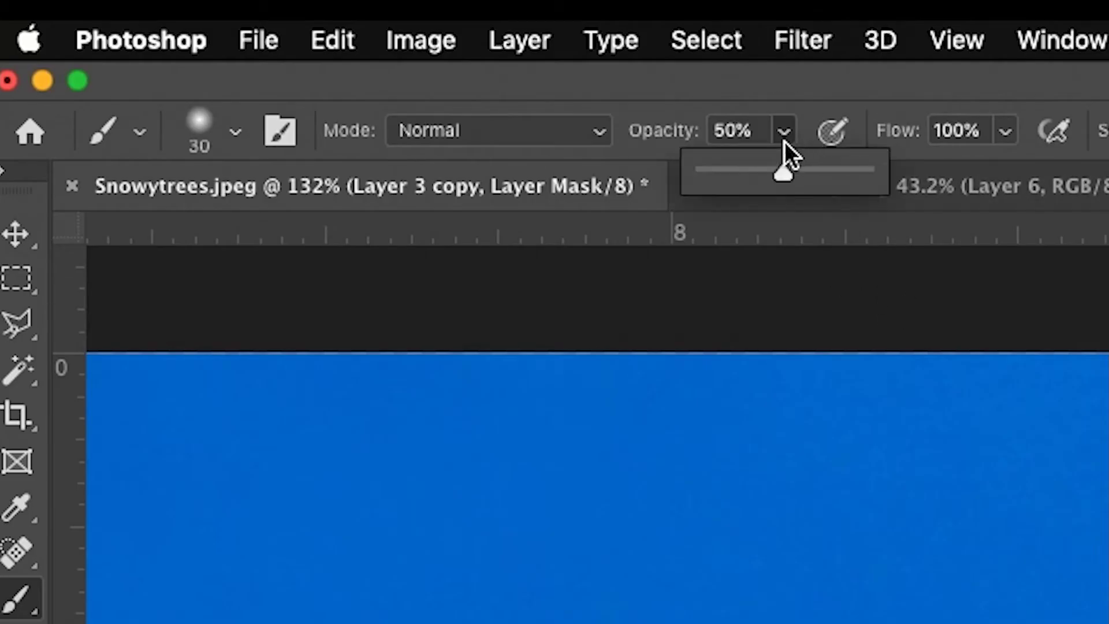
mouse_move(784, 166)
mouse_down()
mouse_move(748, 188)
mouse_move(803, 173)
mouse_up()
drag(648, 144, 610, 137)
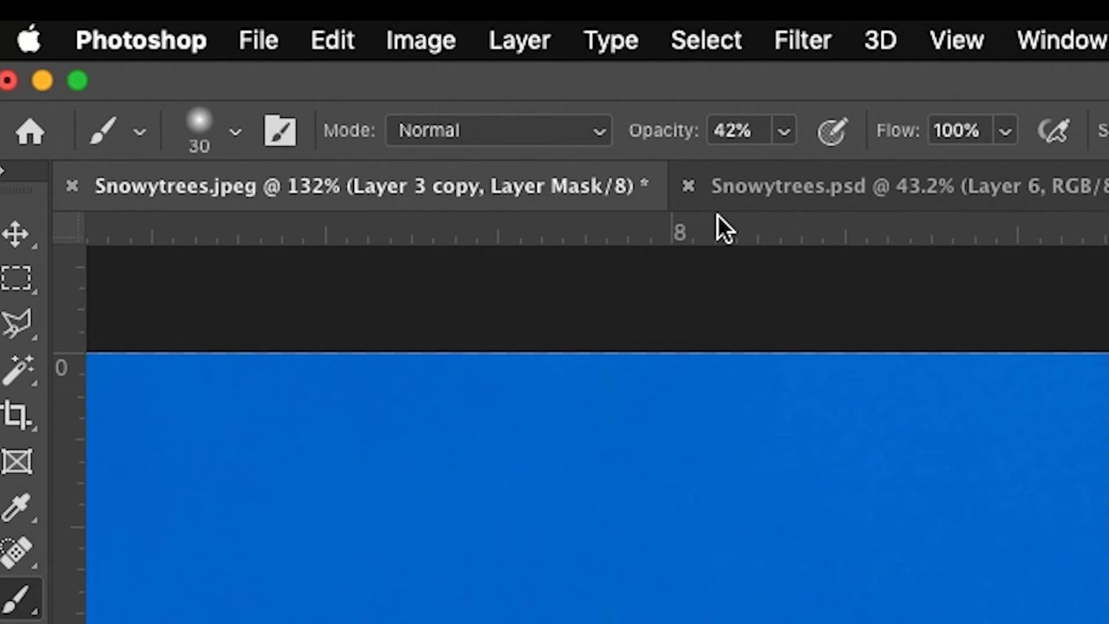
key(4)
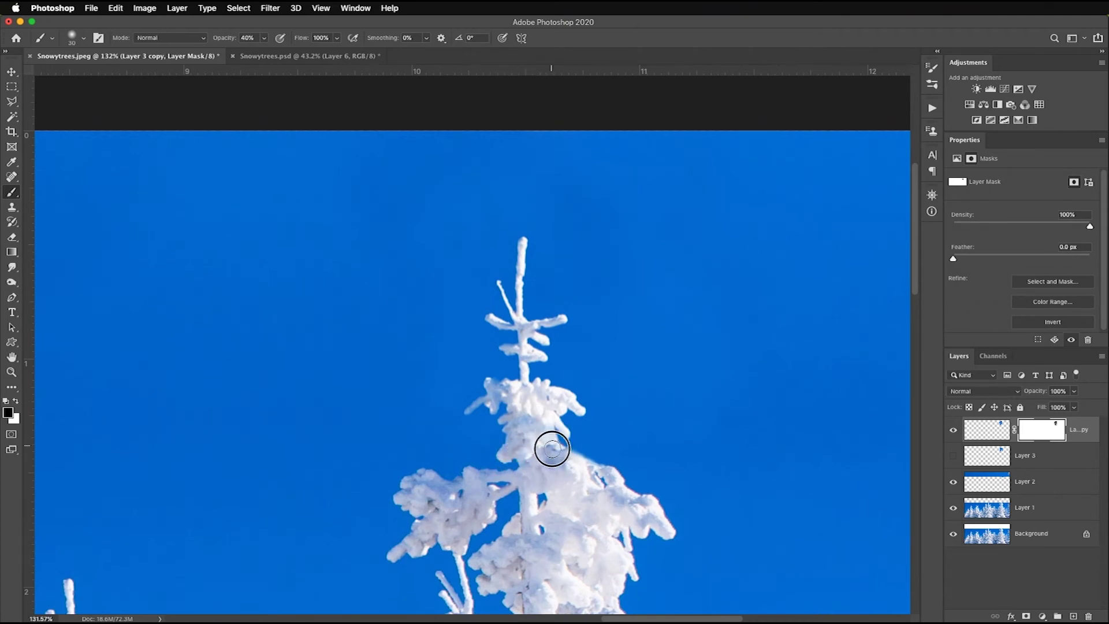
key(super+0)
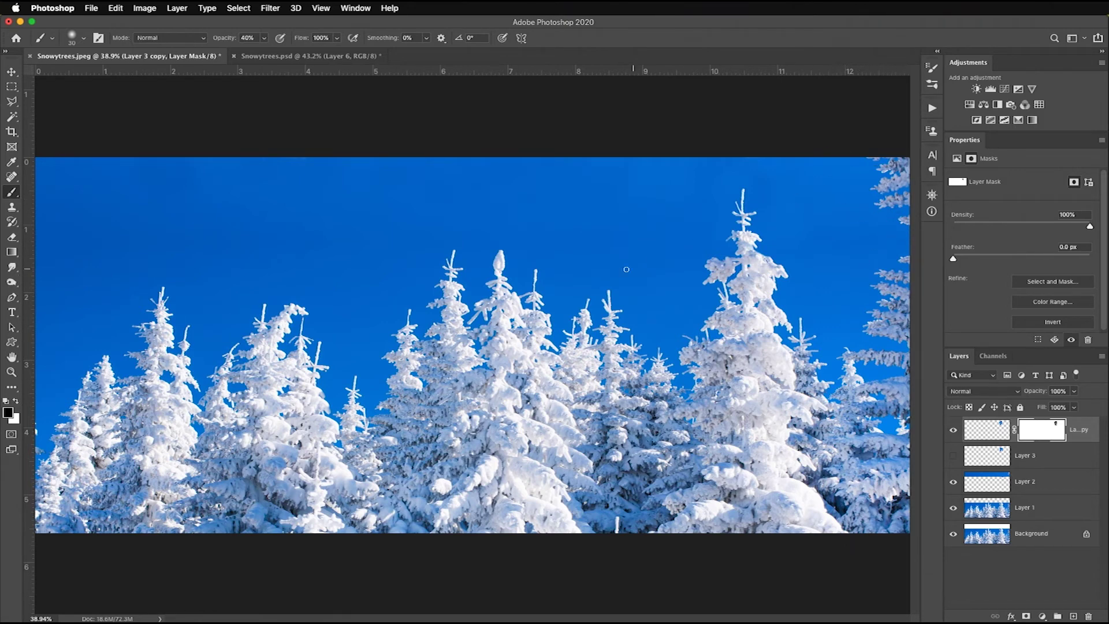
- Crop the image's right edge inward
key(c)
drag(908, 341, 880, 342)
key(Return)
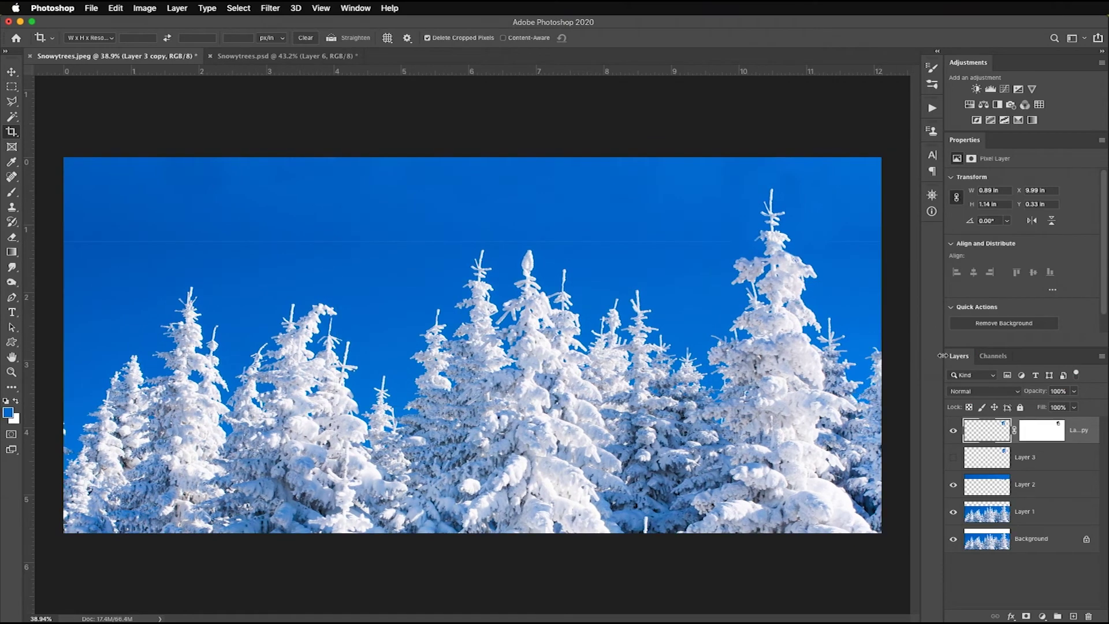
- Hide the Background layer and nudge Layer 2 down to close the sky seam
click(954, 485)
click(954, 485)
click(953, 540)
click(952, 540)
click(953, 540)
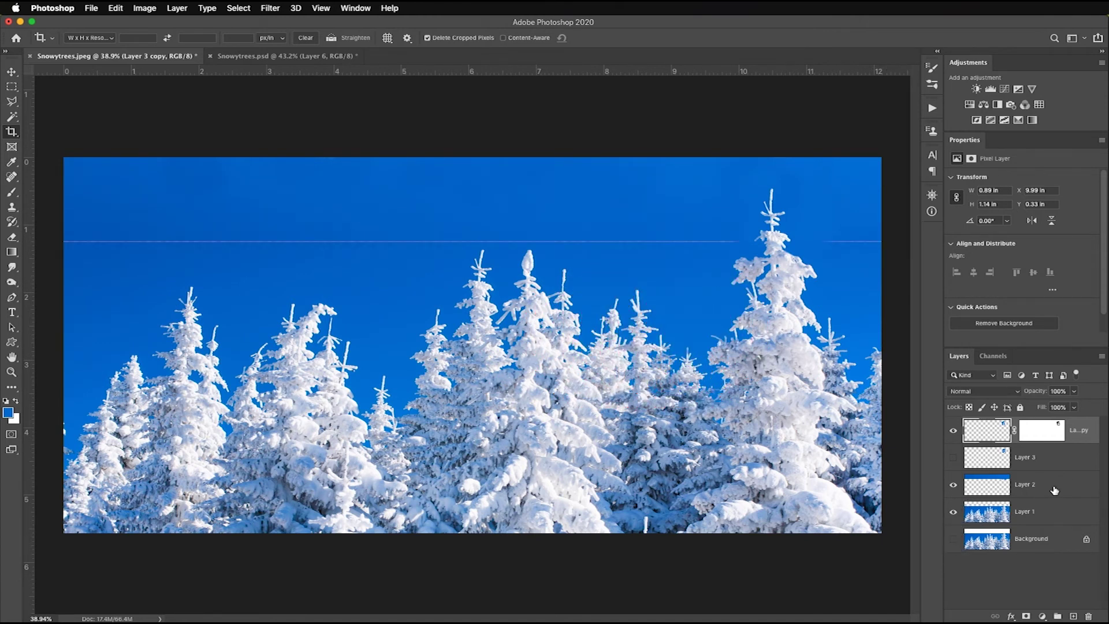
click(1055, 491)
key(v)
key(Down)
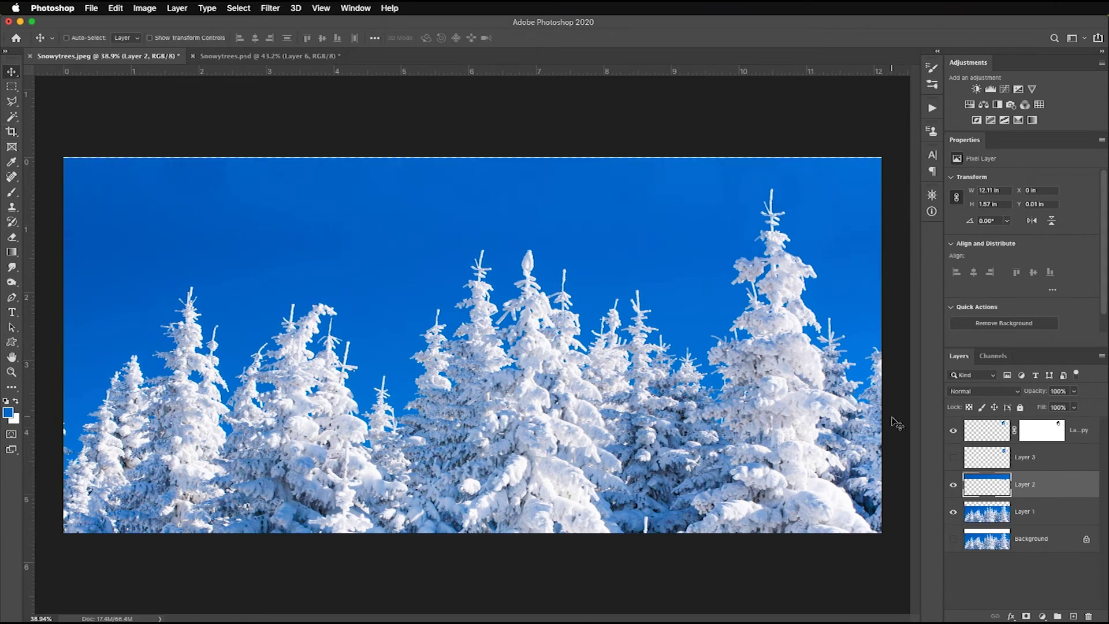
- Trim a little off the top of the image
key(c)
drag(473, 158, 472, 167)
key(Return)
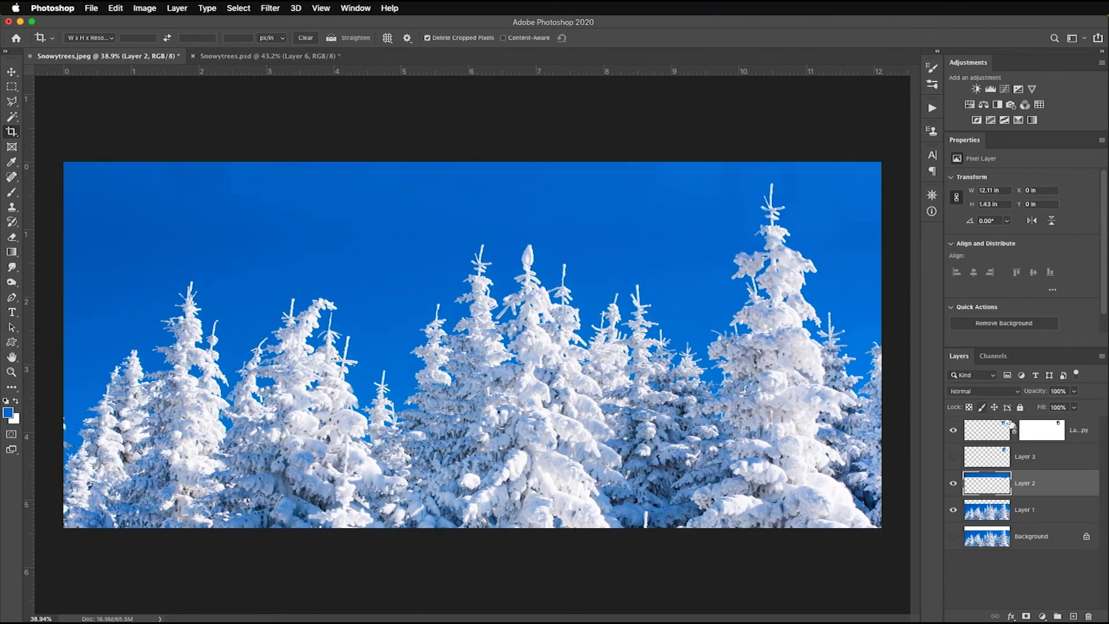
click(1083, 430)
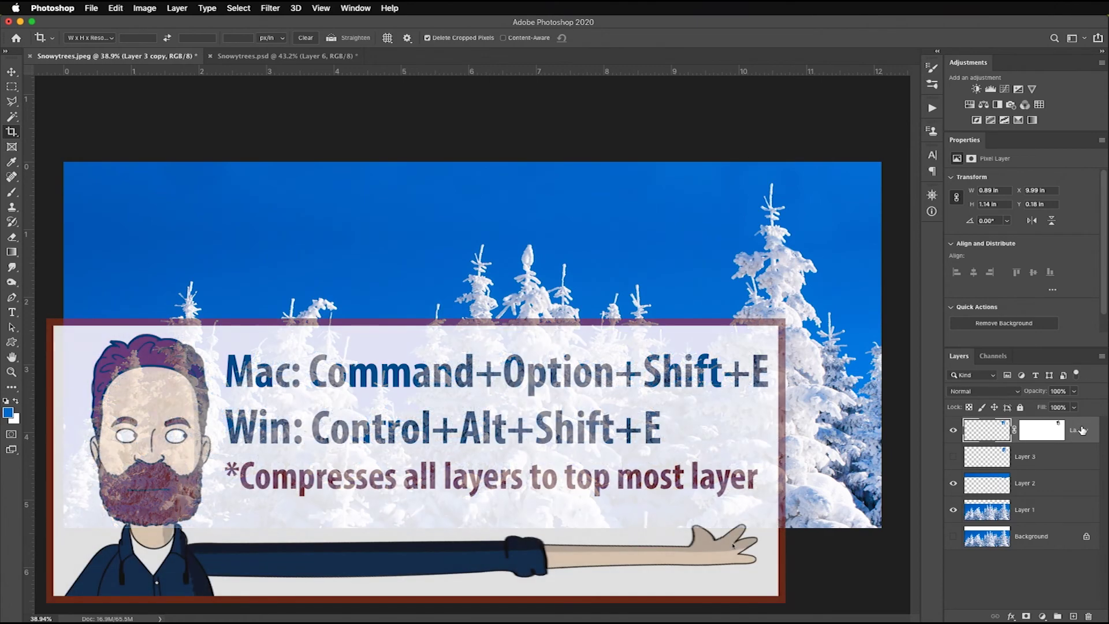
- Stamp all visible layers into a new Layer 4, then add a Black & White adjustment layer
key(super+alt+shift+e)
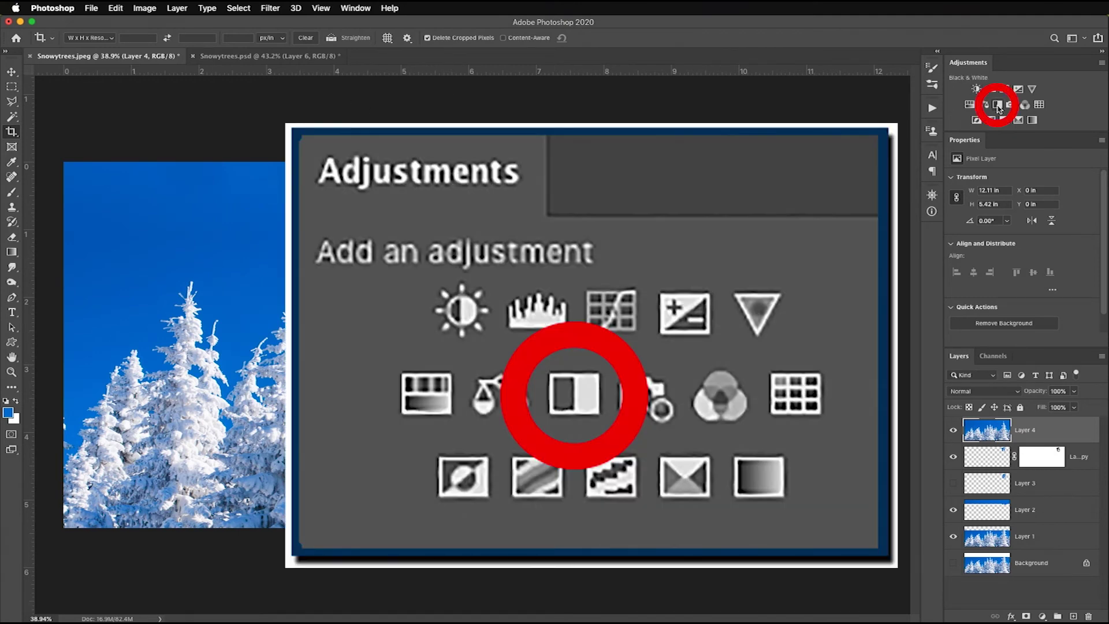
click(997, 105)
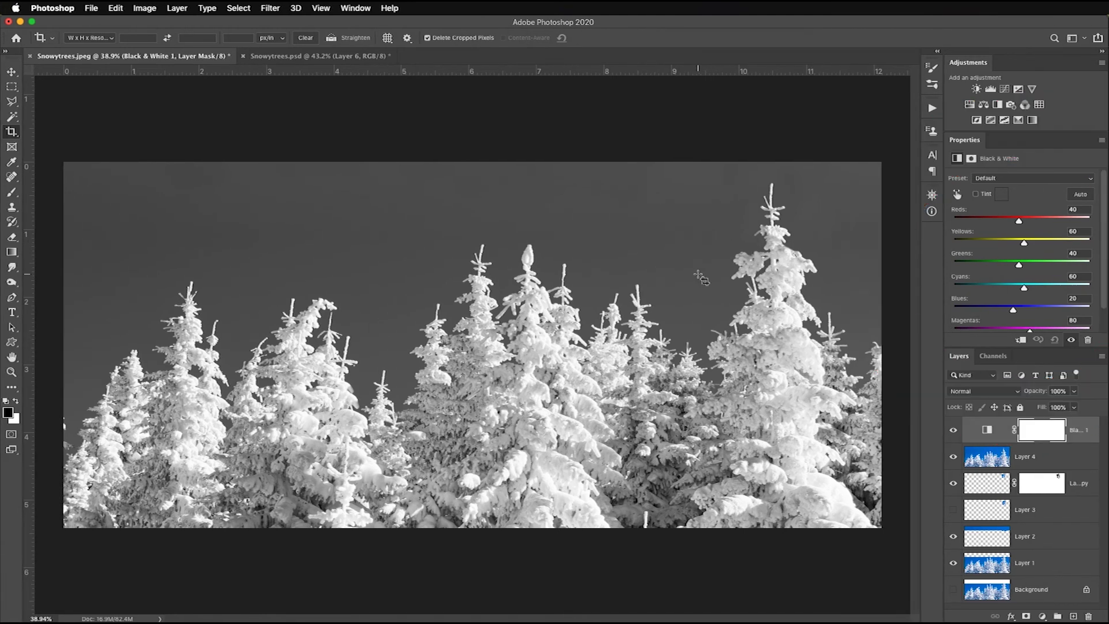
- Lower the Black & White Blues value to -73 so the sky turns nearly black
drag(1013, 311, 989, 314)
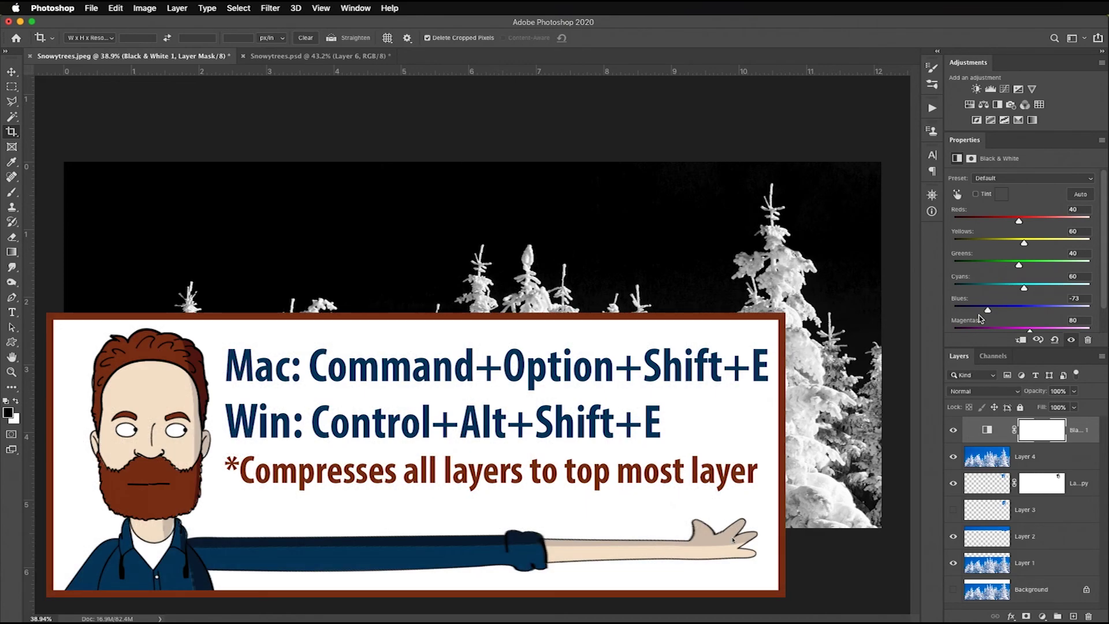
- Stamp the black-and-white result into Layer 5 and group Black & White 1 through Layer 1 into Group 1
key(super+alt+shift+e)
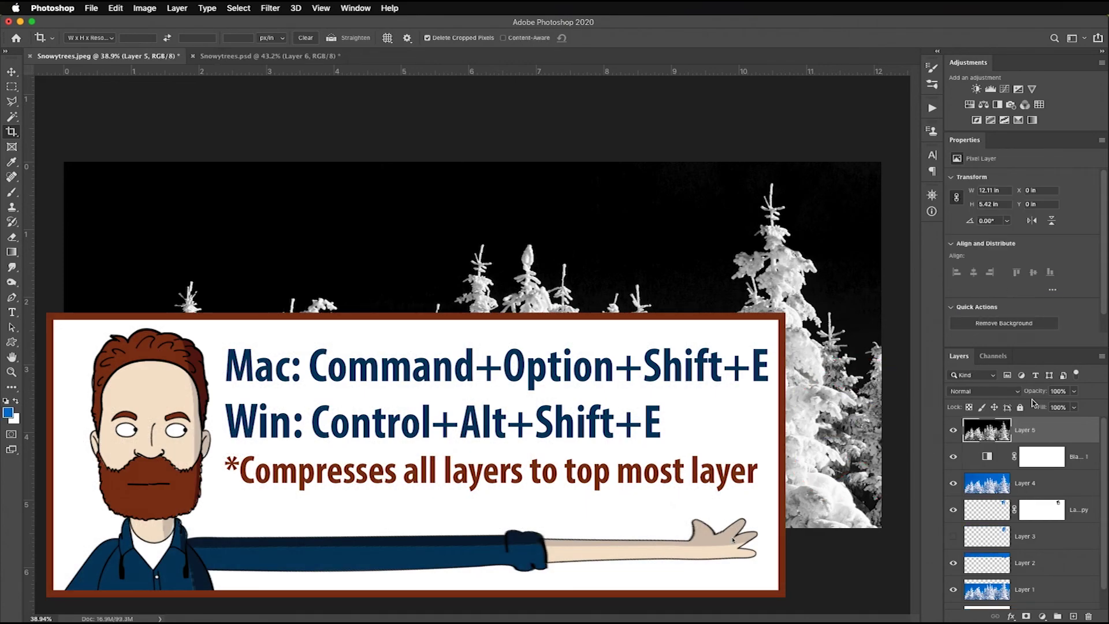
scroll(1057, 454, down, 1)
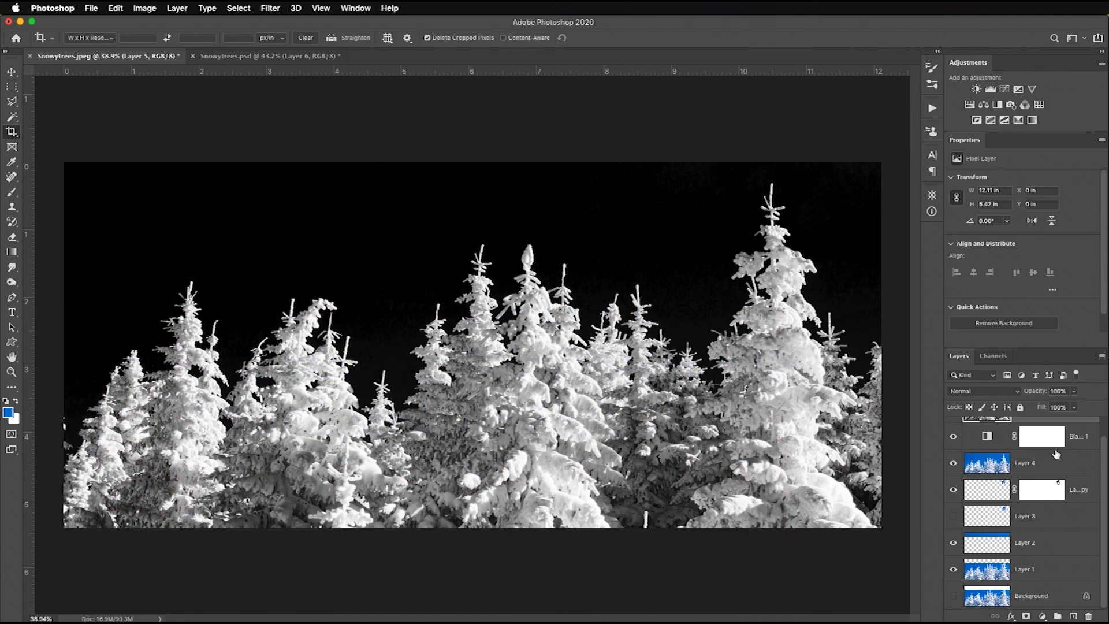
click(1081, 450)
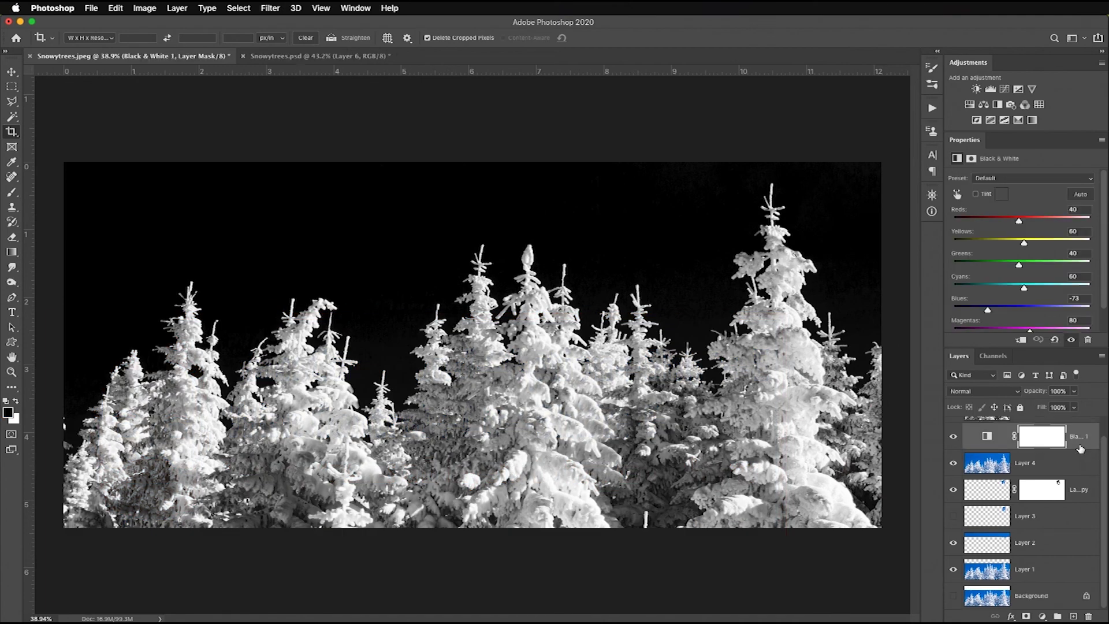
shift+click(1049, 574)
key(super+g)
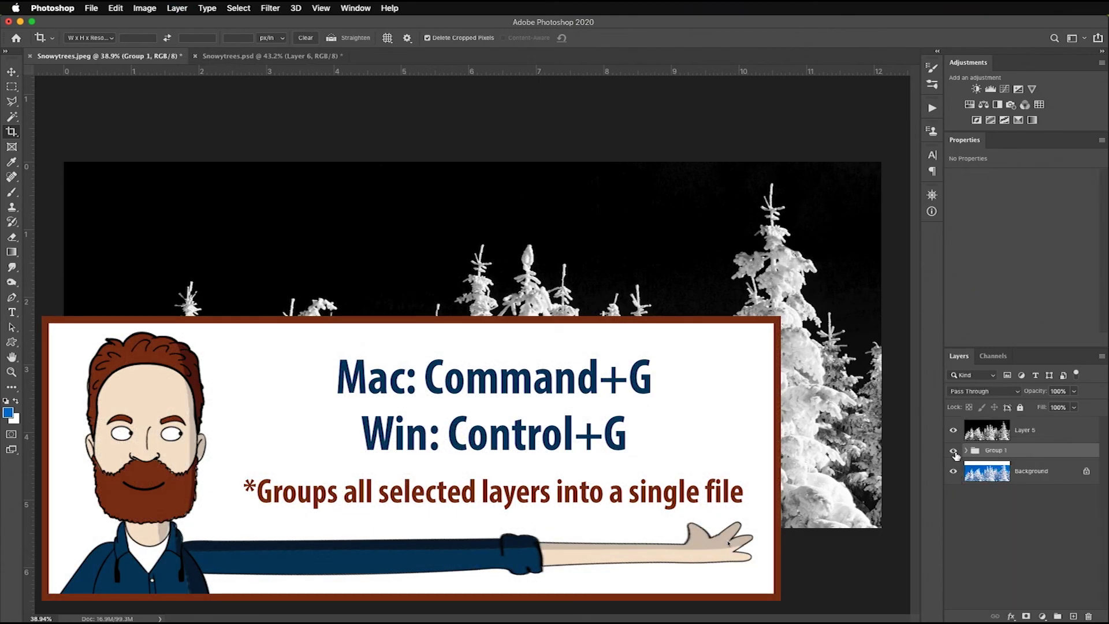
- Hide Group 1 and toggle Layer 5 off and on to compare with the original
click(954, 451)
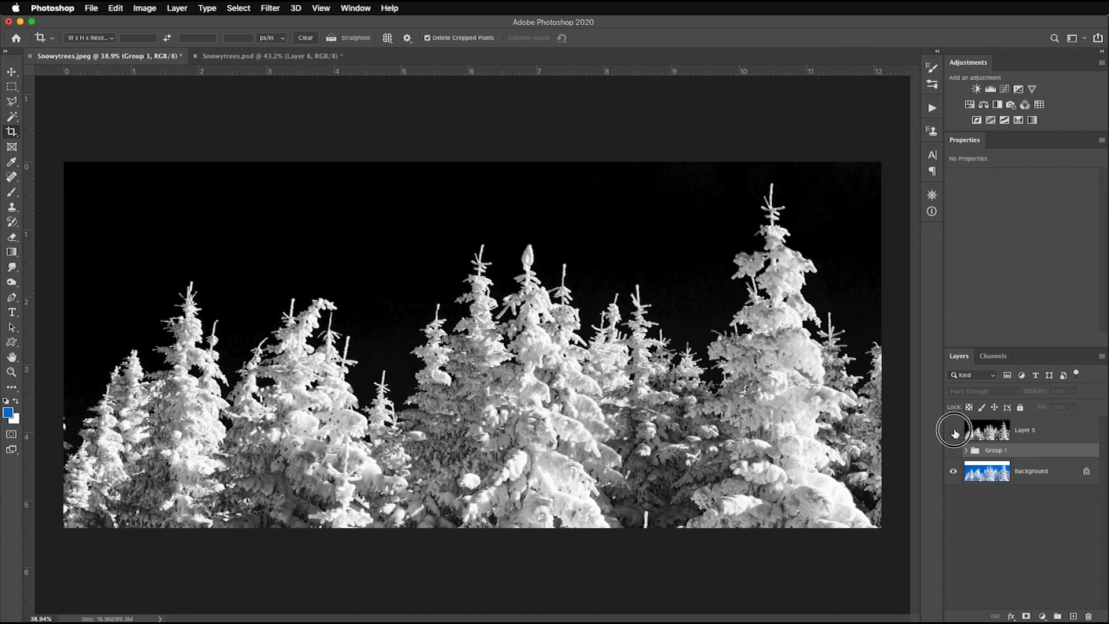
click(955, 431)
click(955, 431)
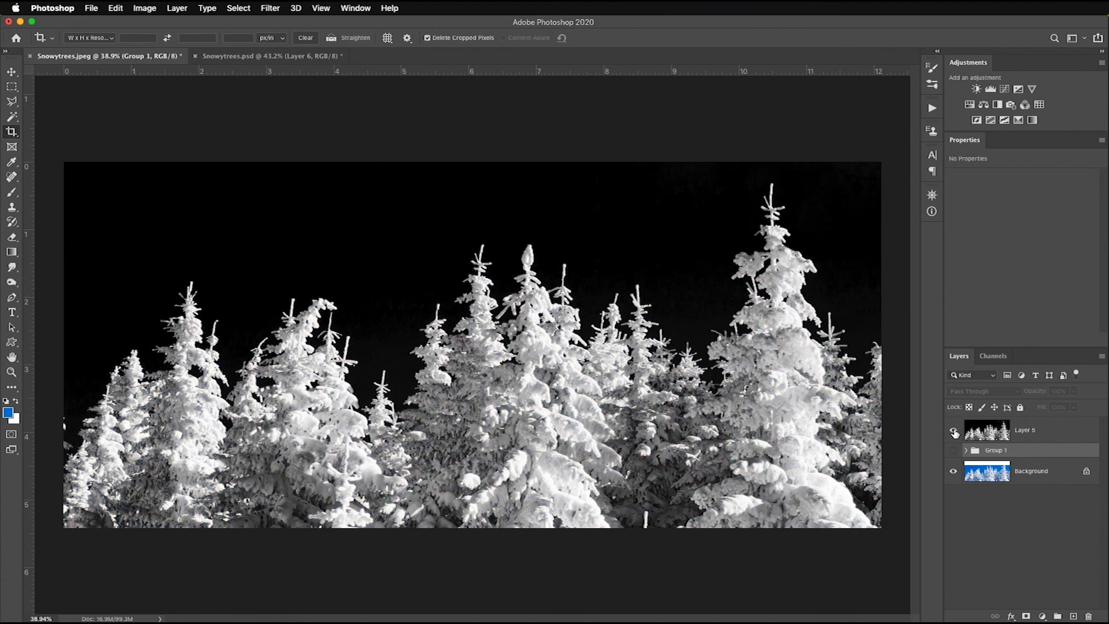